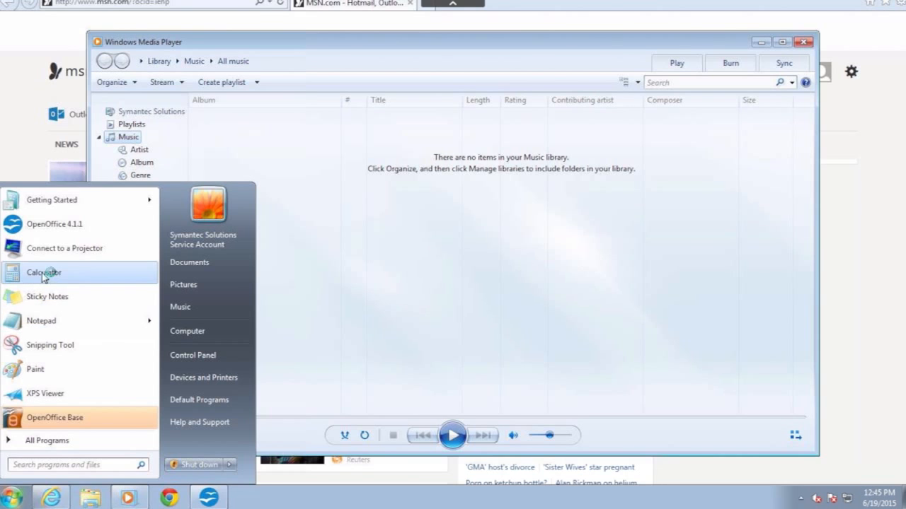
- Launch Calculator on the test machine and close it along with Paint, Internet Explorer, Windows Media Player and OpenOffice
{"action": "left_click", "coordinate": [42, 272]}
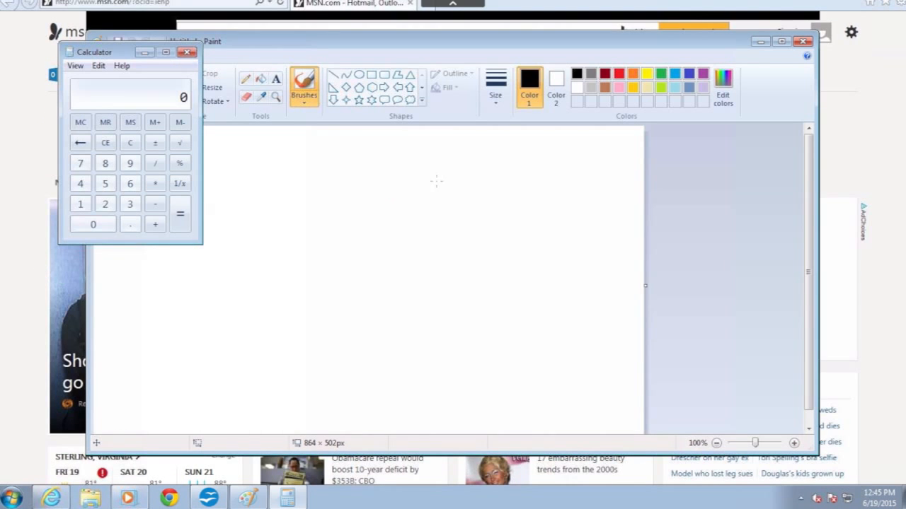
{"action": "left_click", "coordinate": [187, 53]}
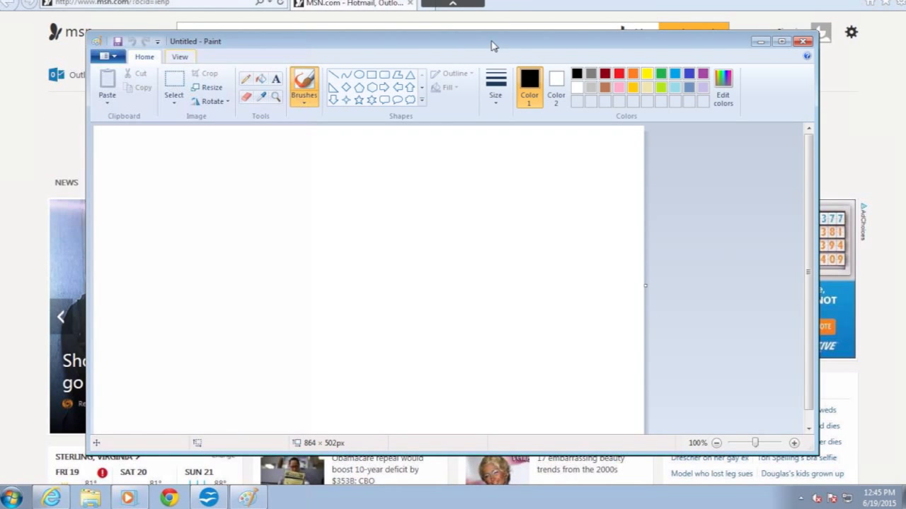
{"action": "left_click", "coordinate": [803, 41]}
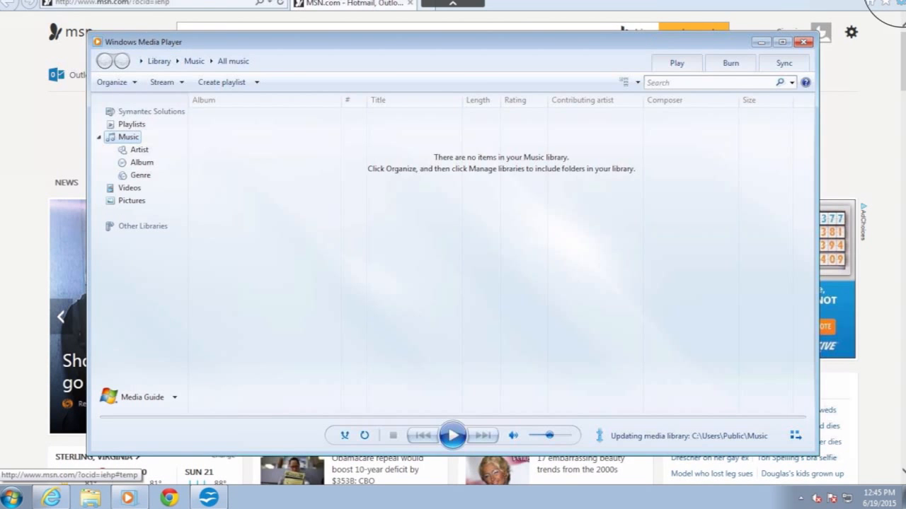
{"action": "left_click", "coordinate": [802, 42]}
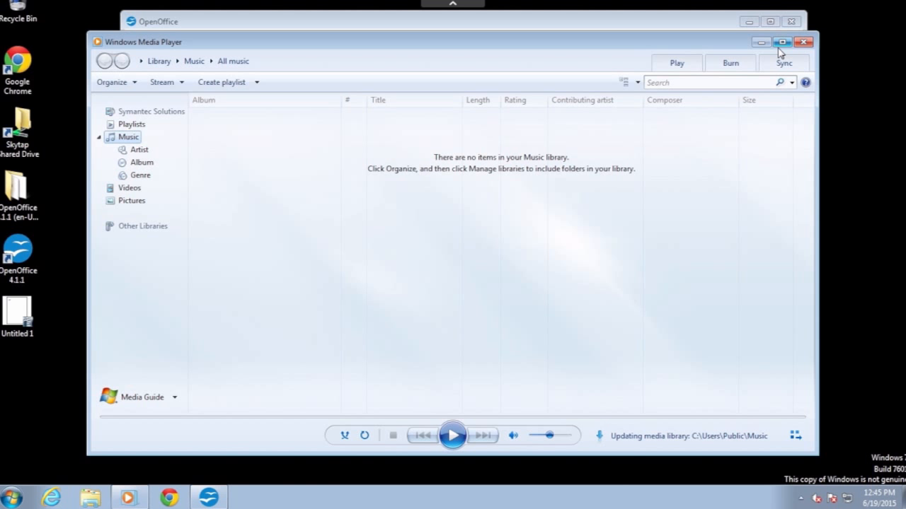
{"action": "left_click", "coordinate": [803, 41]}
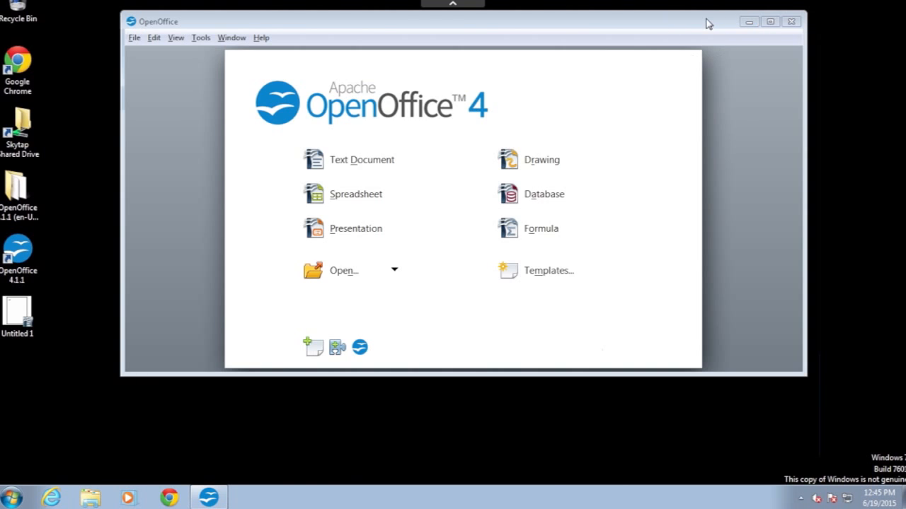
{"action": "left_click", "coordinate": [791, 22]}
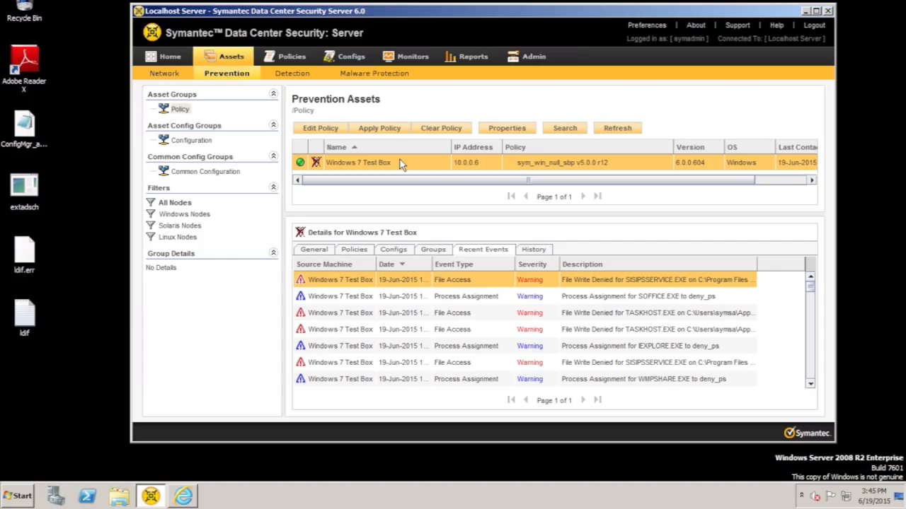
- Switch to the Symantec Data Center Security console and get the applications data from the Windows 7 Test Box asset
{"action": "right_click", "coordinate": [360, 164]}
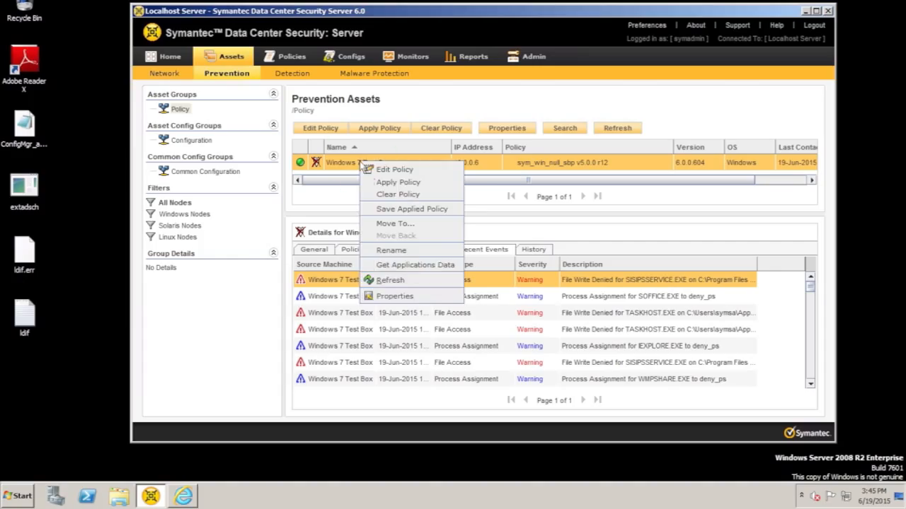
{"action": "left_click", "coordinate": [414, 266]}
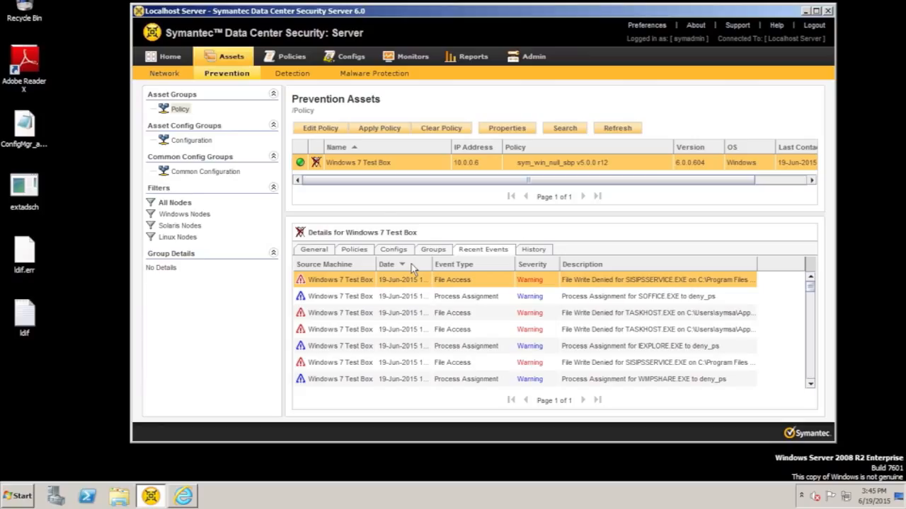
- Make a copy of the sym_win_whitelisting_sbp prevention policy in the Symantec workspace folder
{"action": "left_click", "coordinate": [293, 58]}
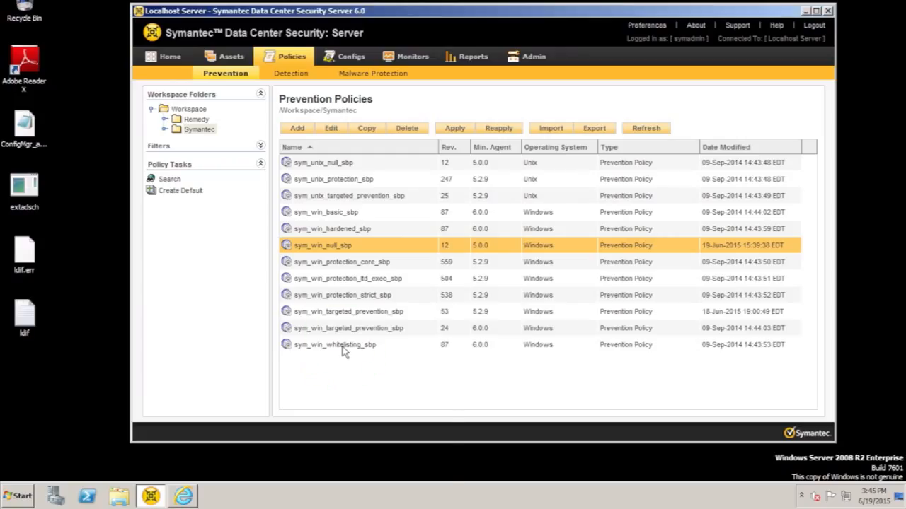
{"action": "right_click", "coordinate": [342, 347]}
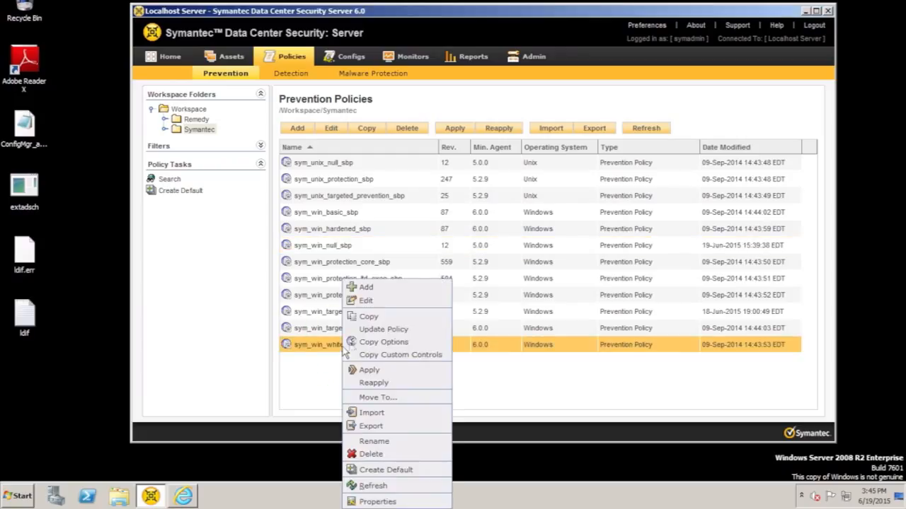
{"action": "left_click", "coordinate": [382, 318]}
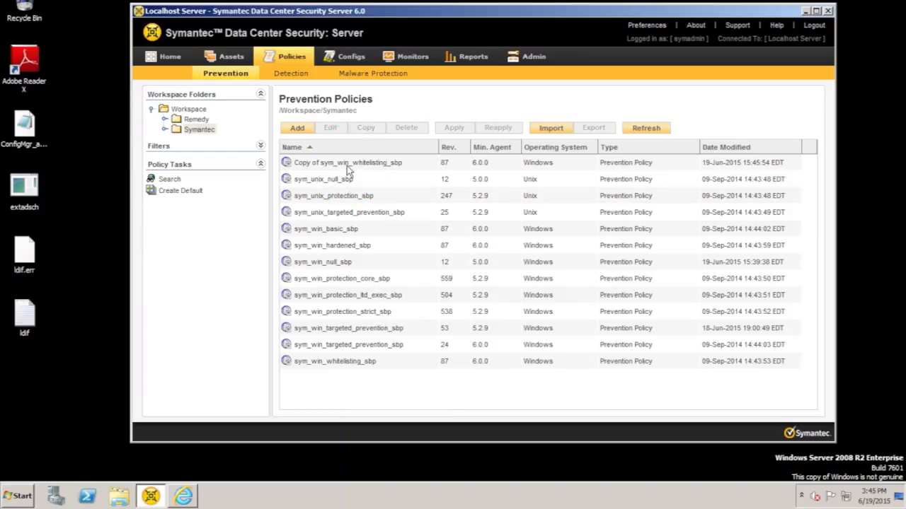
- Rename the copied whitelisting policy as Test Application Whitelisting
{"action": "left_click", "coordinate": [377, 164]}
{"action": "left_click", "coordinate": [378, 164]}
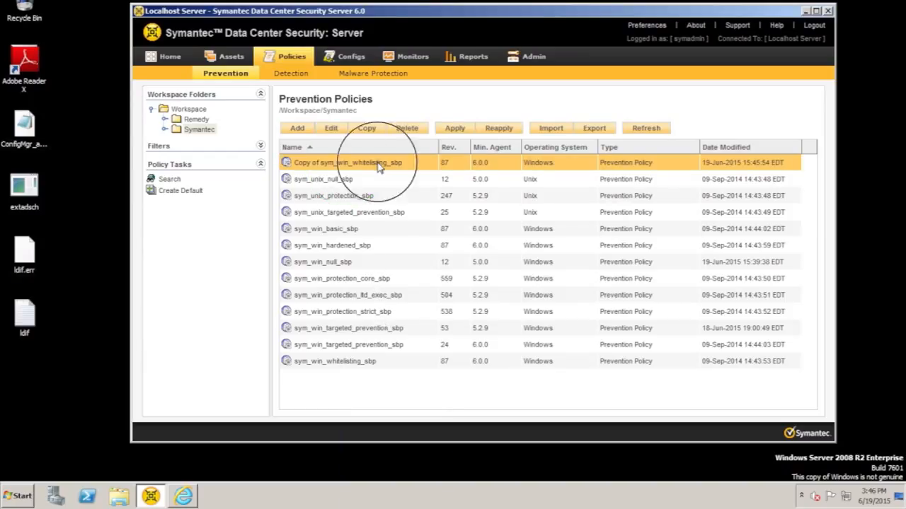
{"action": "left_click", "coordinate": [378, 165]}
{"action": "left_click_drag", "start_coordinate": [389, 163], "coordinate": [274, 165]}
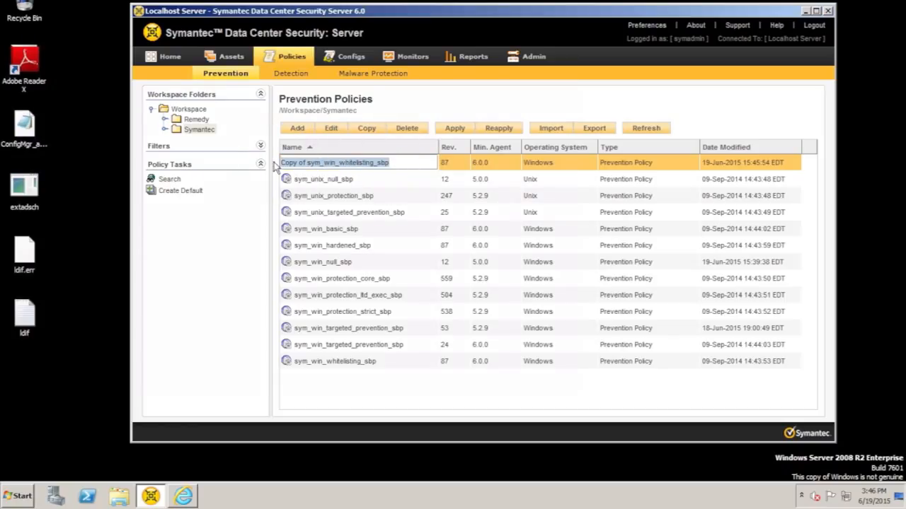
{"action": "type", "text": "Test Application "}
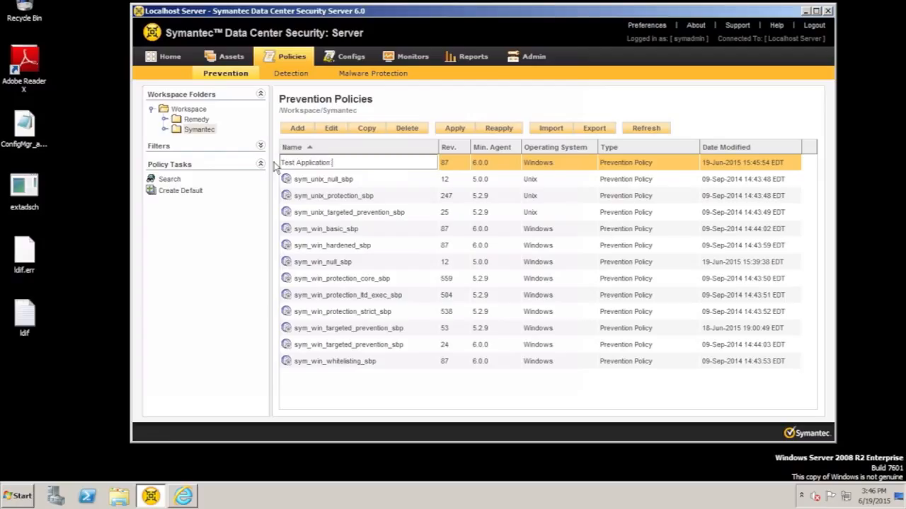
{"action": "type", "text": "Whitelisting"}
{"action": "key", "text": "Return"}
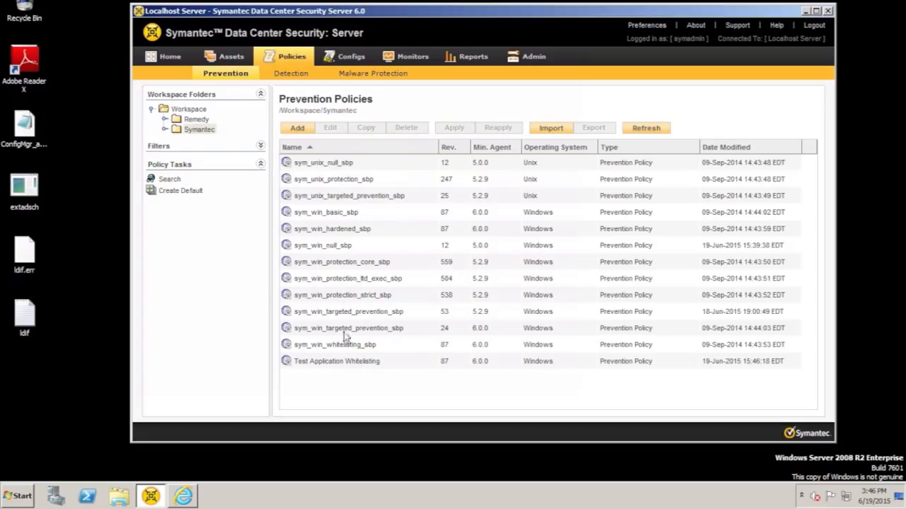
- Open the Test Application Whitelisting policy for editing and disable its prevention
{"action": "double_click", "coordinate": [346, 362]}
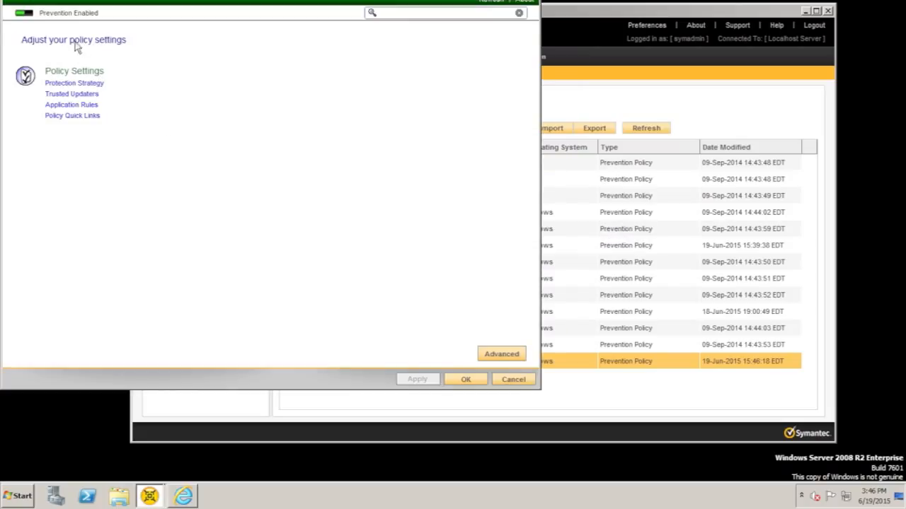
{"action": "left_click", "coordinate": [26, 13]}
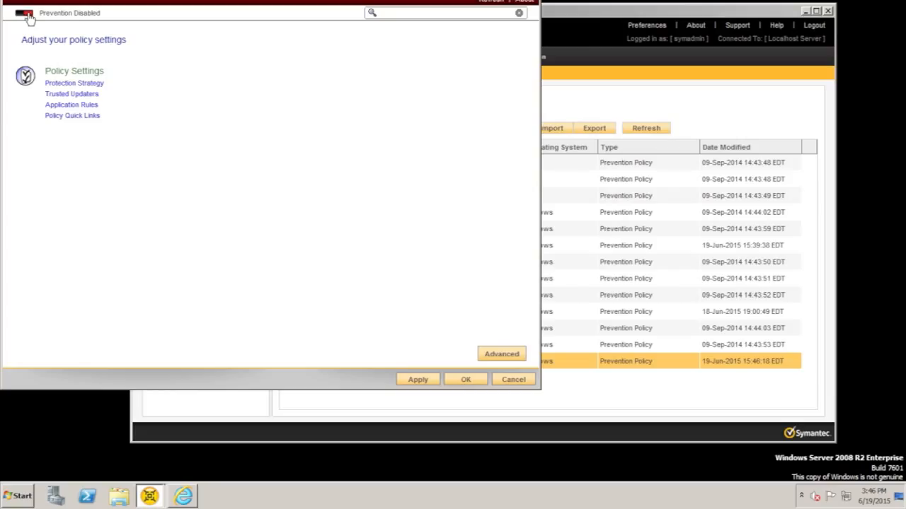
- Start adding a predefined application to the policy's application rules and locate OpenOffice 4-program among the available applications
{"action": "left_click", "coordinate": [60, 106]}
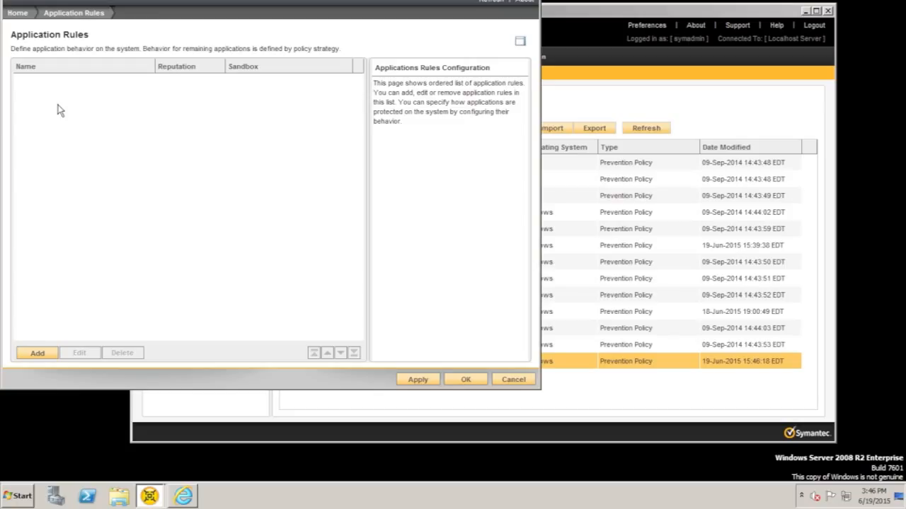
{"action": "left_click", "coordinate": [37, 353]}
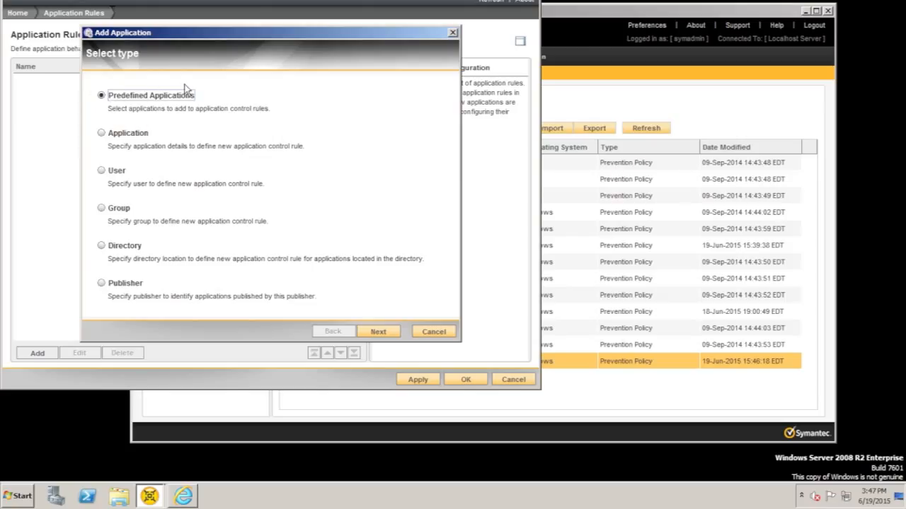
{"action": "left_click", "coordinate": [379, 332]}
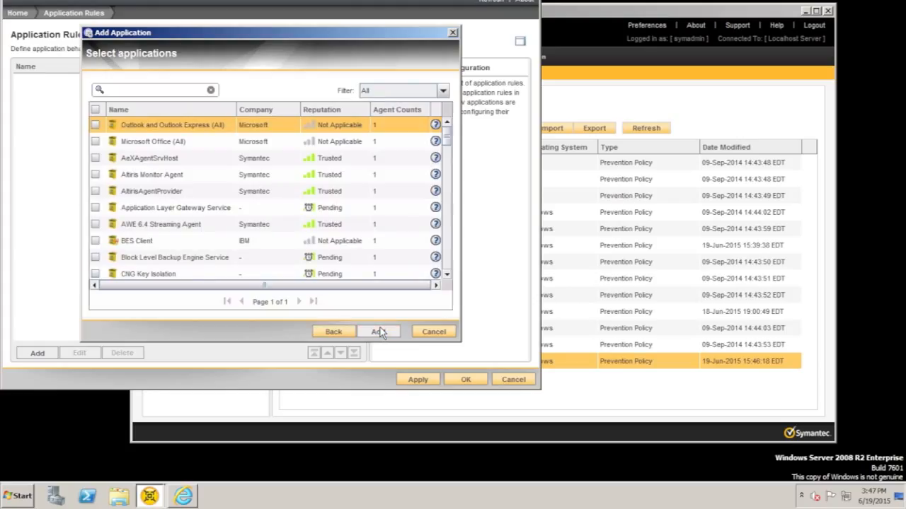
{"action": "left_click", "coordinate": [446, 148]}
{"action": "left_click_drag", "start_coordinate": [446, 147], "coordinate": [447, 216]}
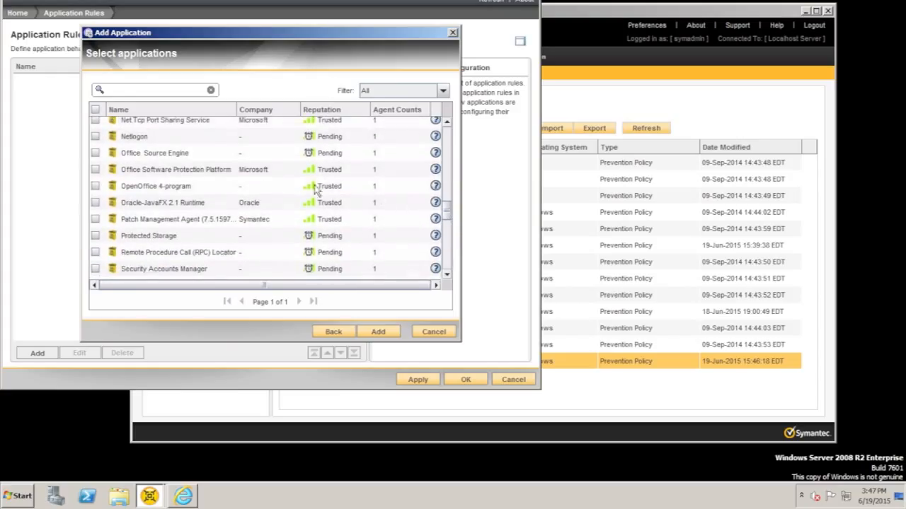
{"action": "left_click", "coordinate": [168, 188]}
- Filter the available applications by the search term agent:10.0.0.6
{"action": "type", "text": "afen"}
{"action": "key", "text": "BackSpace"}
{"action": "key", "text": "BackSpace"}
{"action": "key", "text": "BackSpace"}
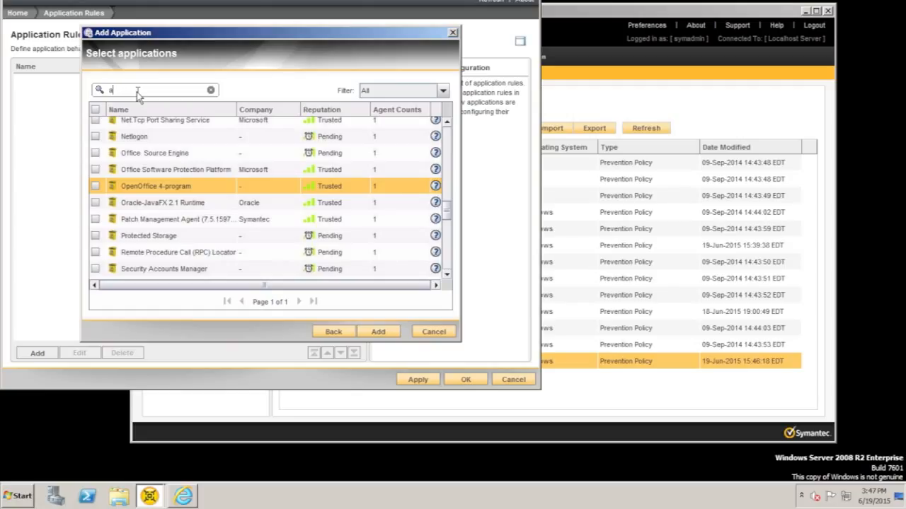
{"action": "type", "text": "get"}
{"action": "type", "text": "t"}
{"action": "type", "text": ":10.0.06"}
{"action": "key", "text": "Return"}
{"action": "triple_click", "coordinate": [138, 92]}
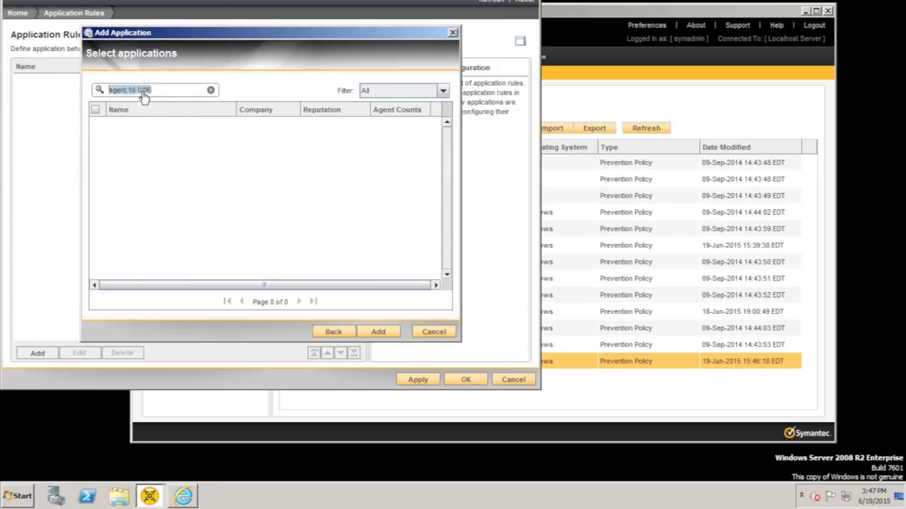
{"action": "left_click", "coordinate": [158, 91]}
{"action": "type", "text": "."}
{"action": "key", "text": "Return"}
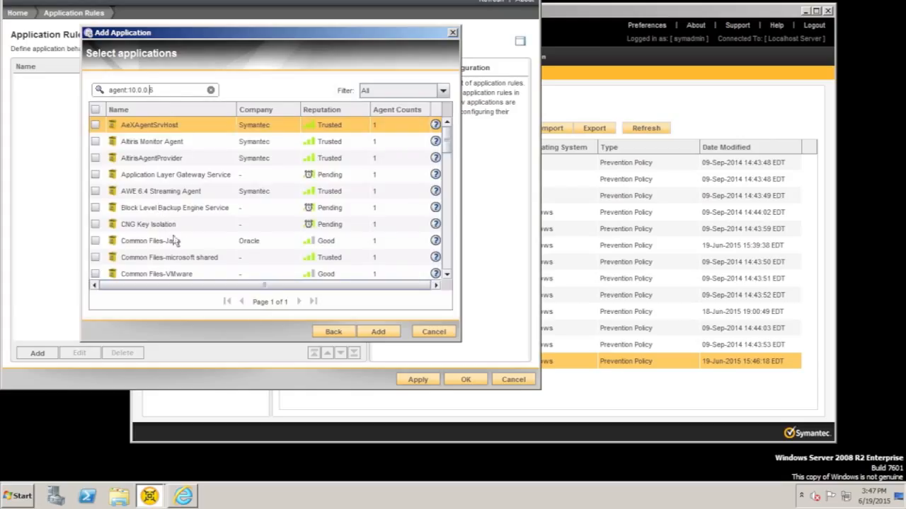
- Add OpenOffice 4-program from the filtered applications to the application rules
{"action": "left_click_drag", "start_coordinate": [447, 139], "coordinate": [447, 211]}
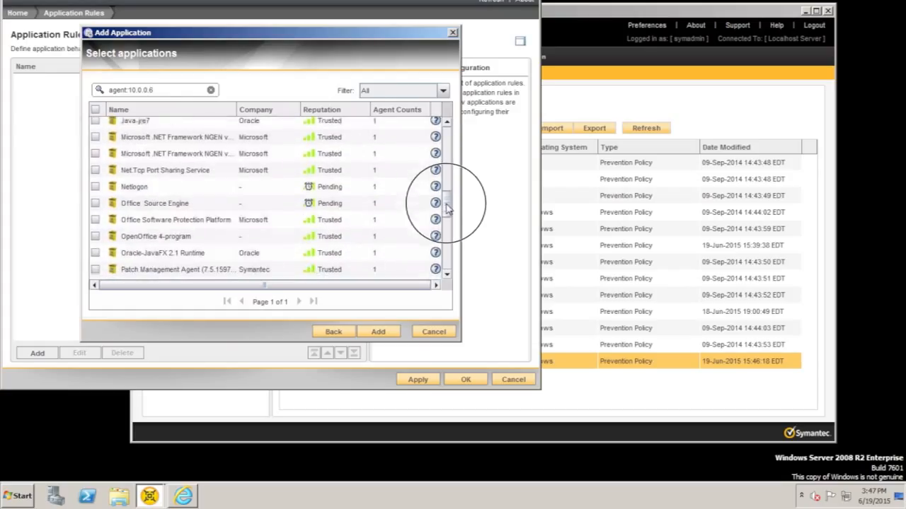
{"action": "left_click", "coordinate": [94, 237]}
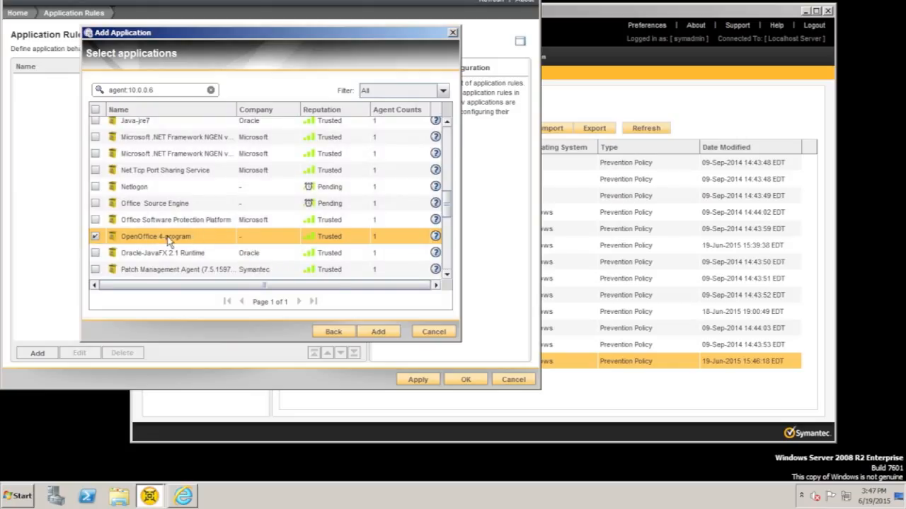
{"action": "left_click", "coordinate": [374, 331]}
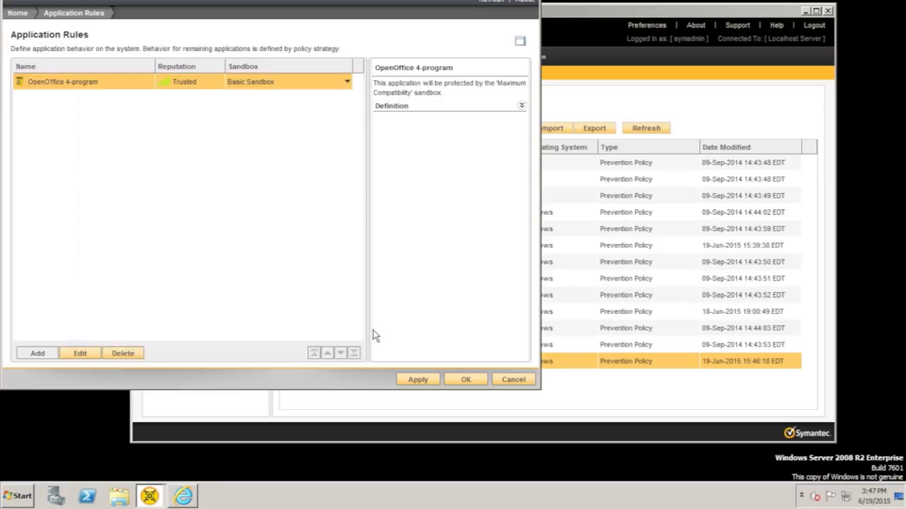
- Examine the program path in the OpenOffice 4-program rule's process list and close the rule without changes
{"action": "double_click", "coordinate": [105, 82]}
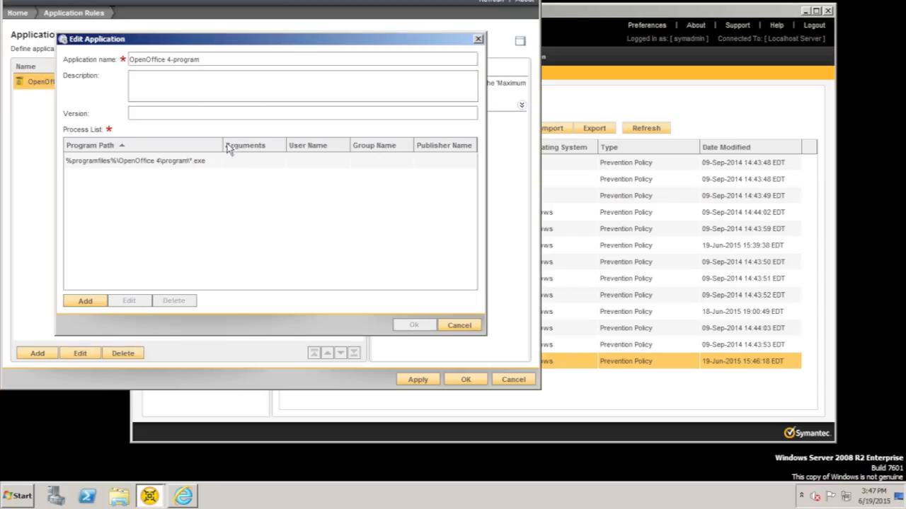
{"action": "left_click_drag", "start_coordinate": [225, 146], "coordinate": [231, 146]}
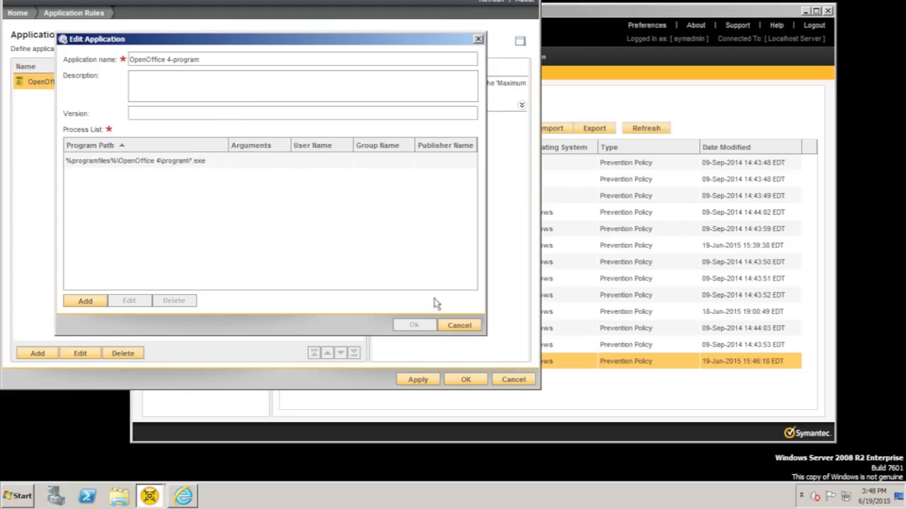
{"action": "left_click", "coordinate": [459, 326]}
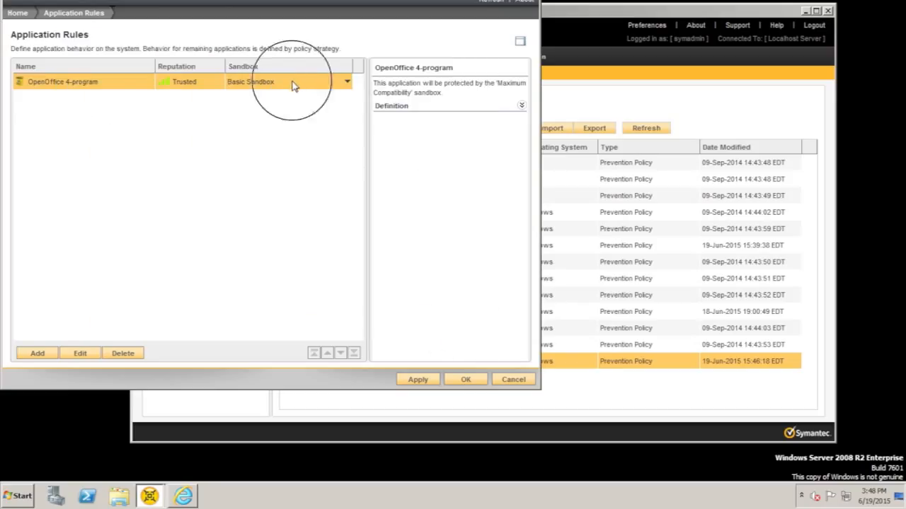
- Set the OpenOffice 4-program rule's sandbox to Fully Open Sandbox with Self Protection Enabled
{"action": "left_click", "coordinate": [347, 82]}
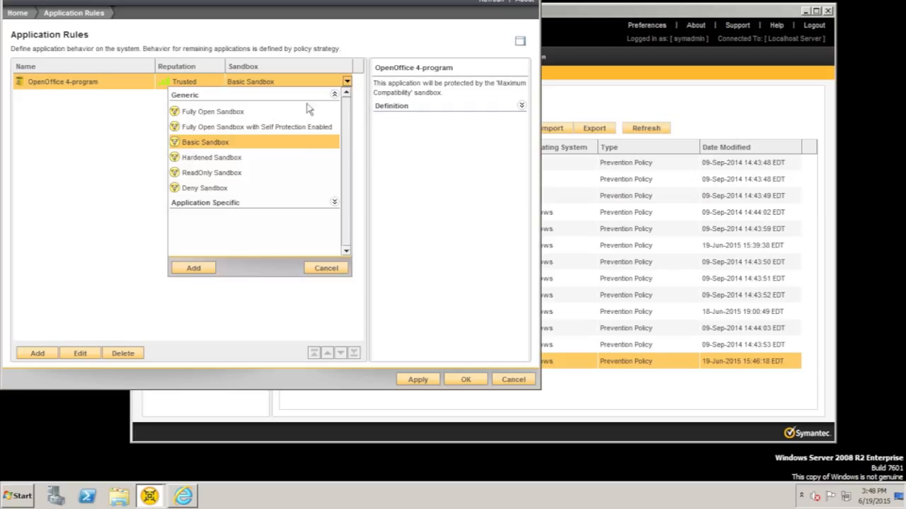
{"action": "left_click", "coordinate": [237, 129]}
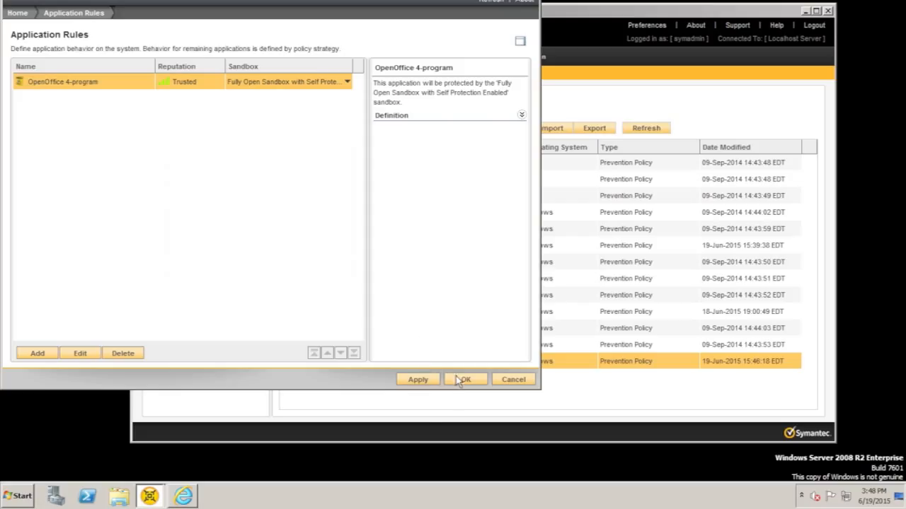
- Submit the policy changes with the description "Allow open office" followed by the author's first name, and close the policy editor
{"action": "left_click", "coordinate": [427, 382]}
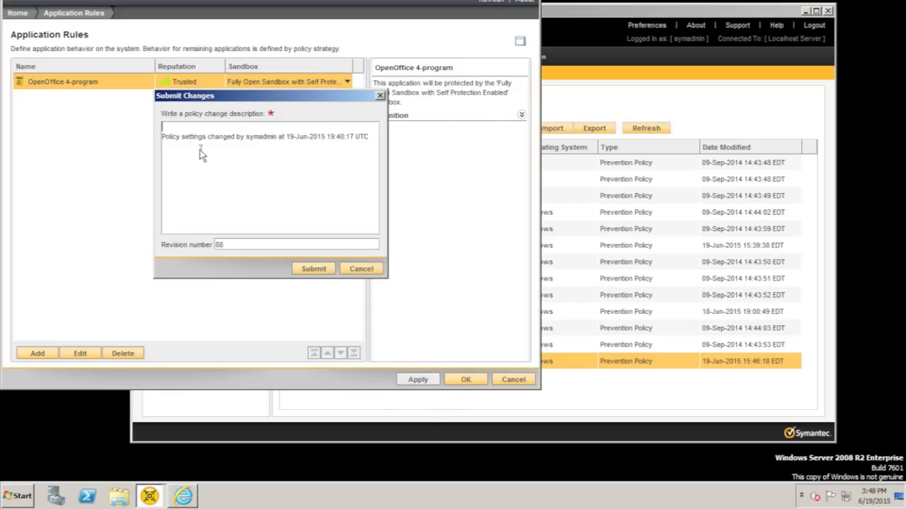
{"action": "type", "text": "Allow open office -Jake"}
{"action": "left_click", "coordinate": [310, 269]}
{"action": "left_click", "coordinate": [465, 378]}
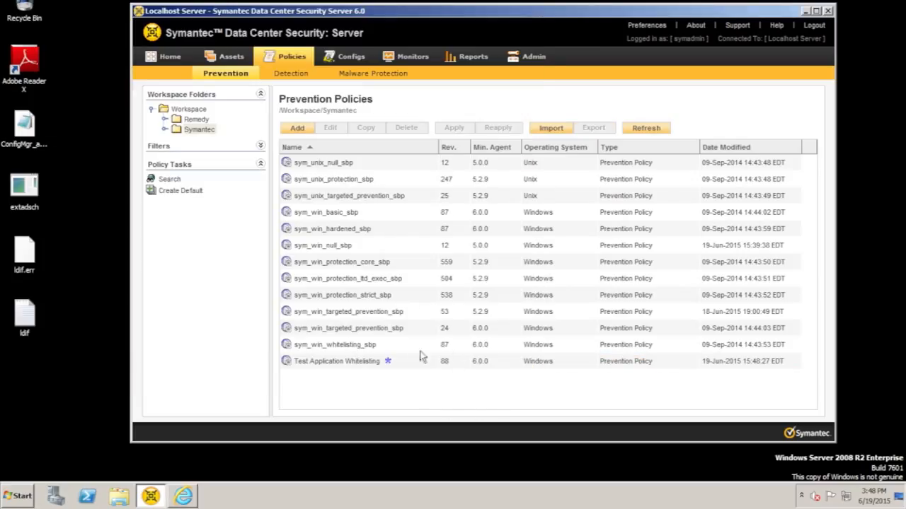
- Apply the Test Application Whitelisting policy to the Windows 7 Test Box and refresh its status in the prevention assets
{"action": "left_click", "coordinate": [350, 363]}
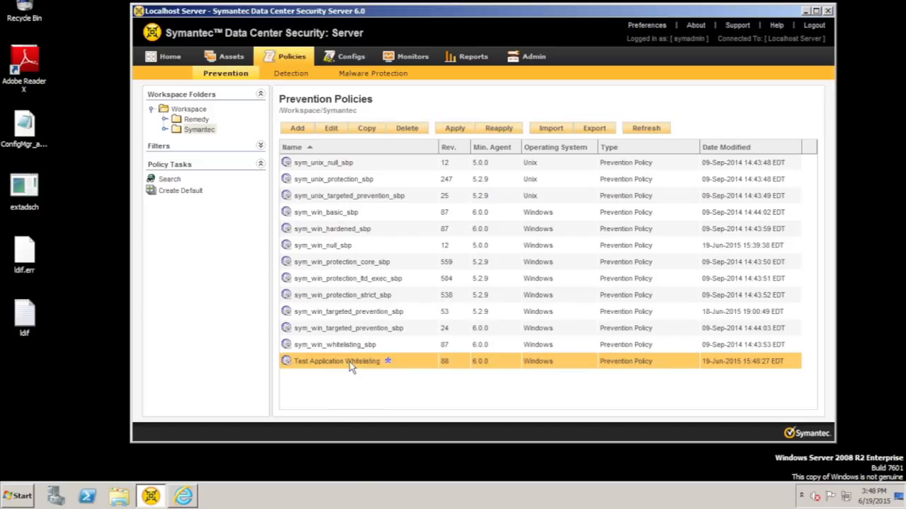
{"action": "right_click", "coordinate": [349, 364]}
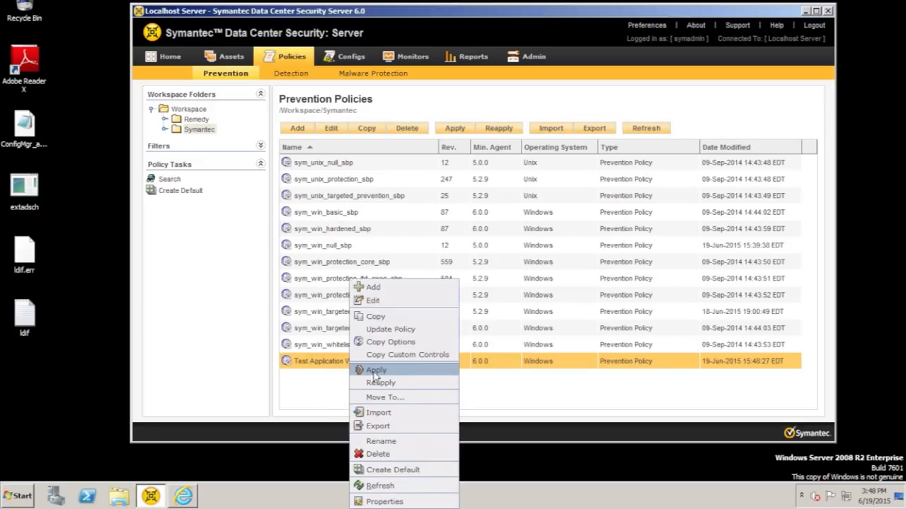
{"action": "left_click", "coordinate": [375, 373]}
{"action": "double_click", "coordinate": [312, 148]}
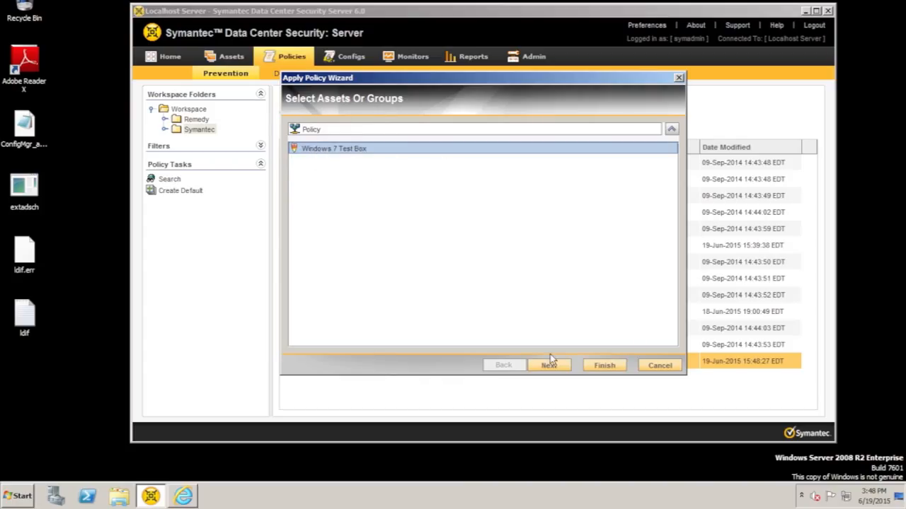
{"action": "left_click", "coordinate": [600, 365]}
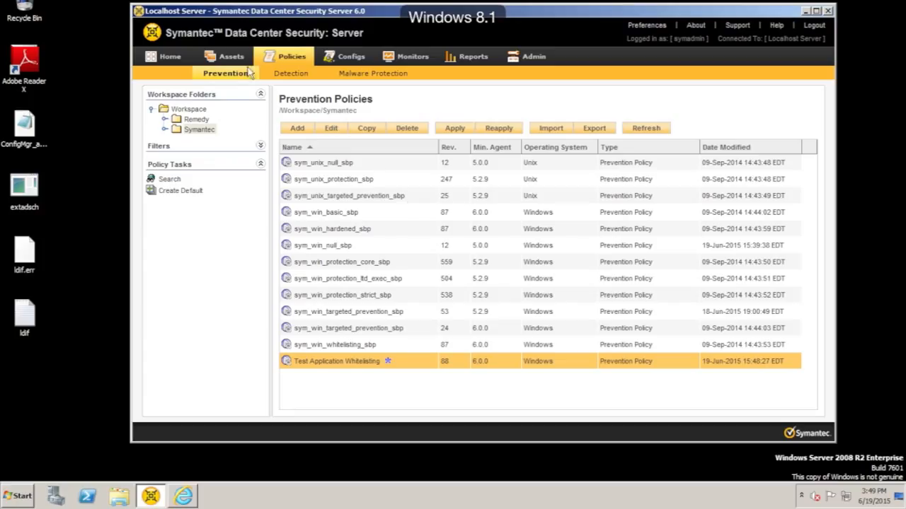
{"action": "left_click", "coordinate": [224, 58]}
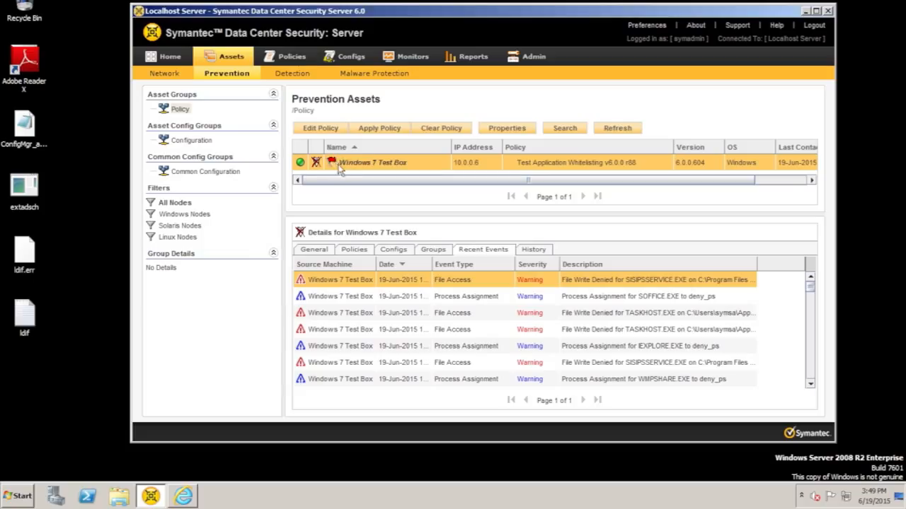
{"action": "left_click", "coordinate": [606, 130]}
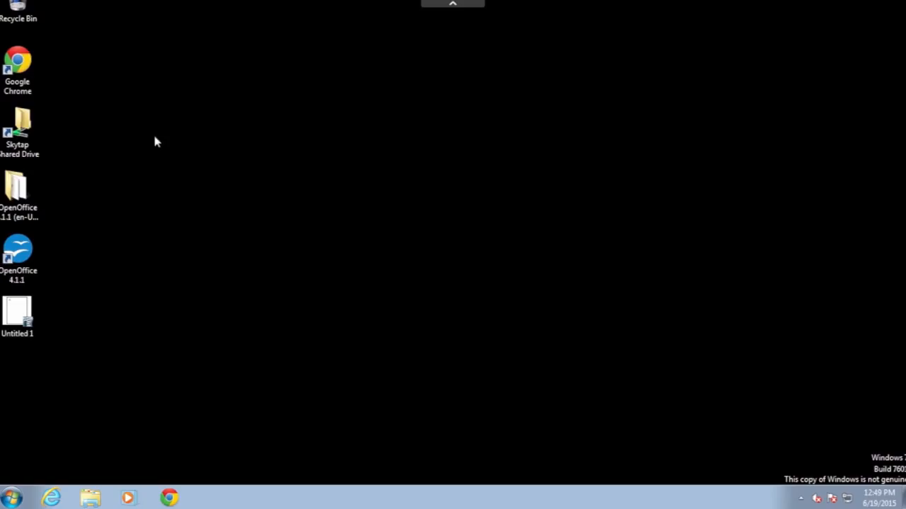
- On the Windows 7 test machine, test launching OpenOffice 4.1.1, Internet Explorer, Windows Media Player and Calculator, and close them all
{"action": "left_click", "coordinate": [25, 256]}
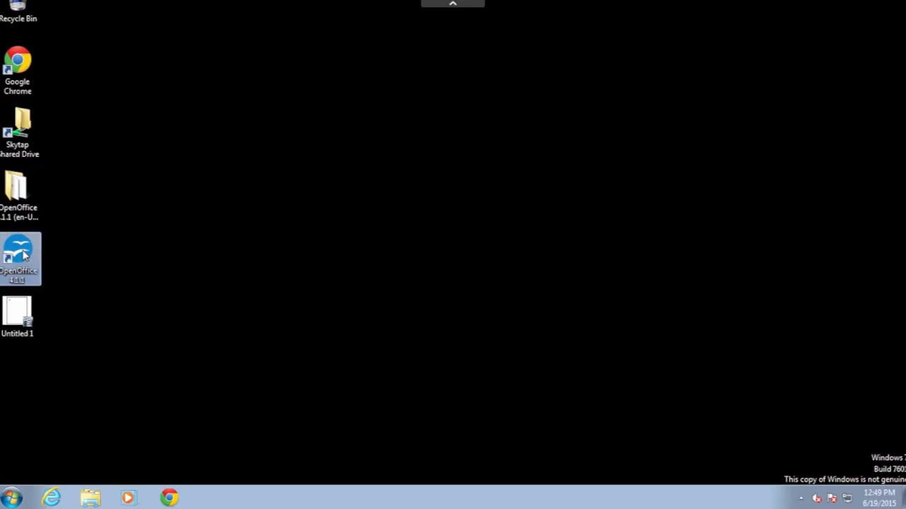
{"action": "left_click", "coordinate": [53, 499]}
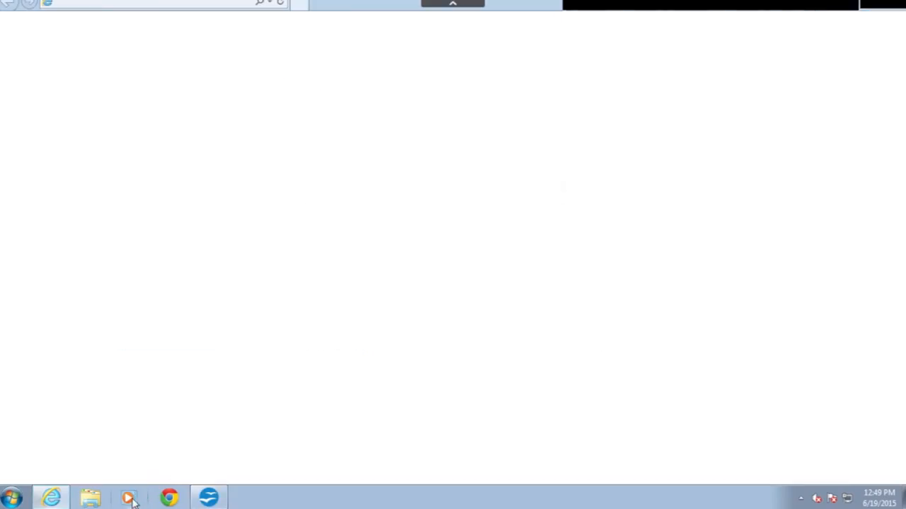
{"action": "left_click", "coordinate": [131, 499]}
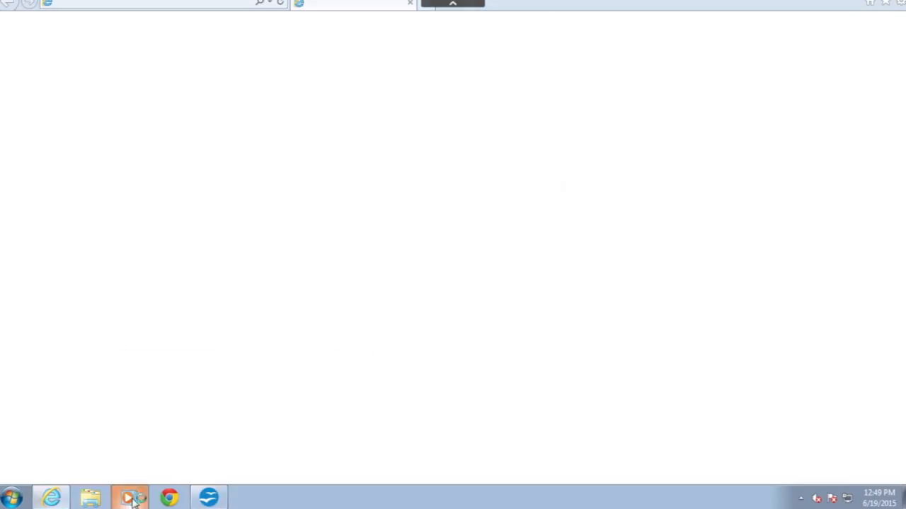
{"action": "left_click", "coordinate": [12, 498]}
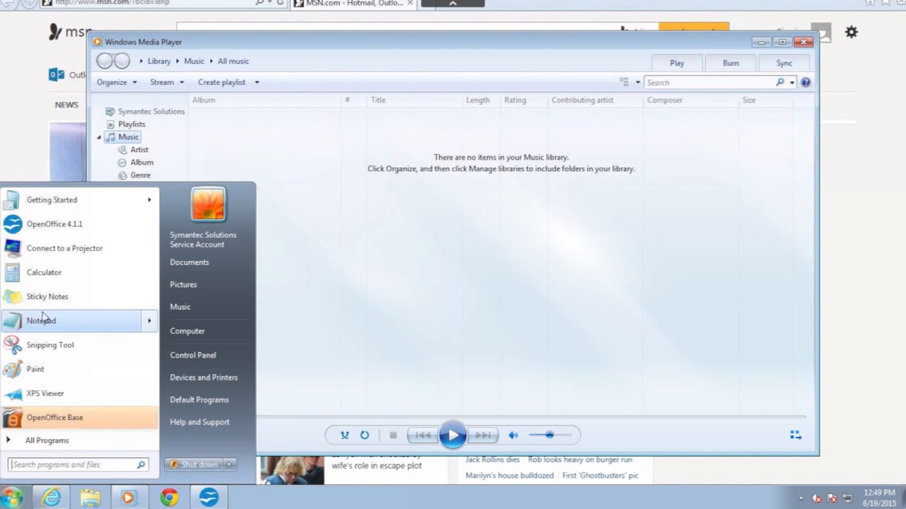
{"action": "left_click", "coordinate": [25, 273]}
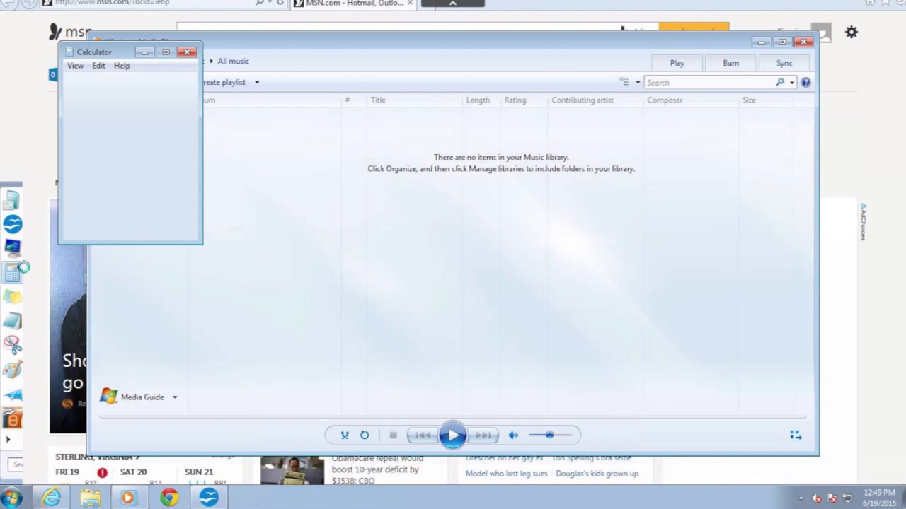
{"action": "left_click", "coordinate": [186, 53]}
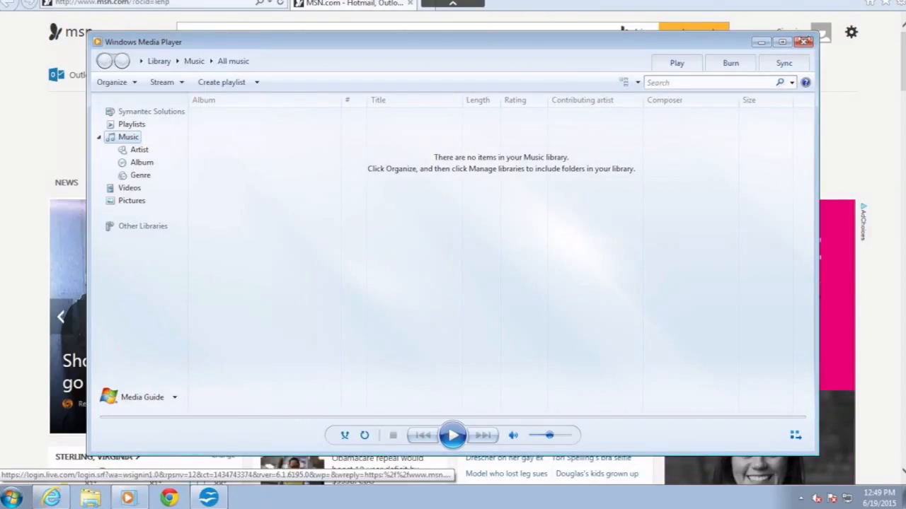
{"action": "left_click", "coordinate": [803, 41]}
{"action": "left_click", "coordinate": [893, 1]}
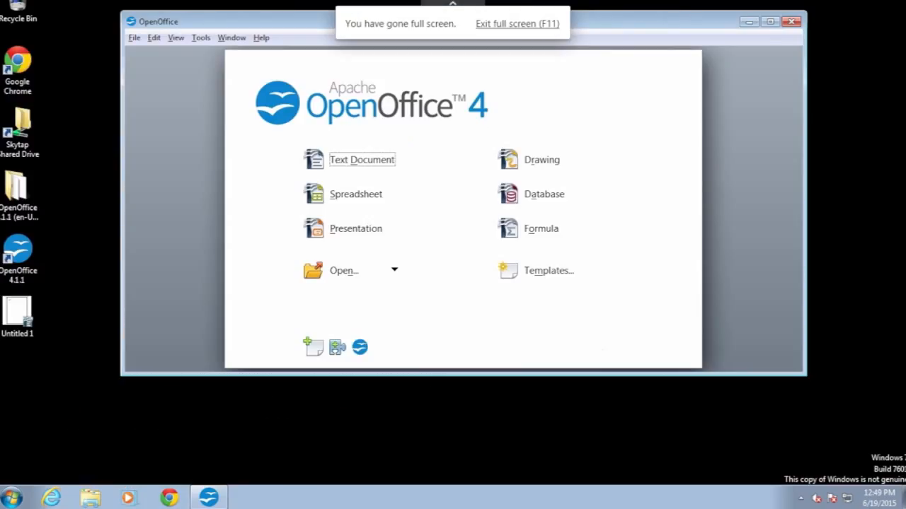
{"action": "left_click", "coordinate": [792, 21]}
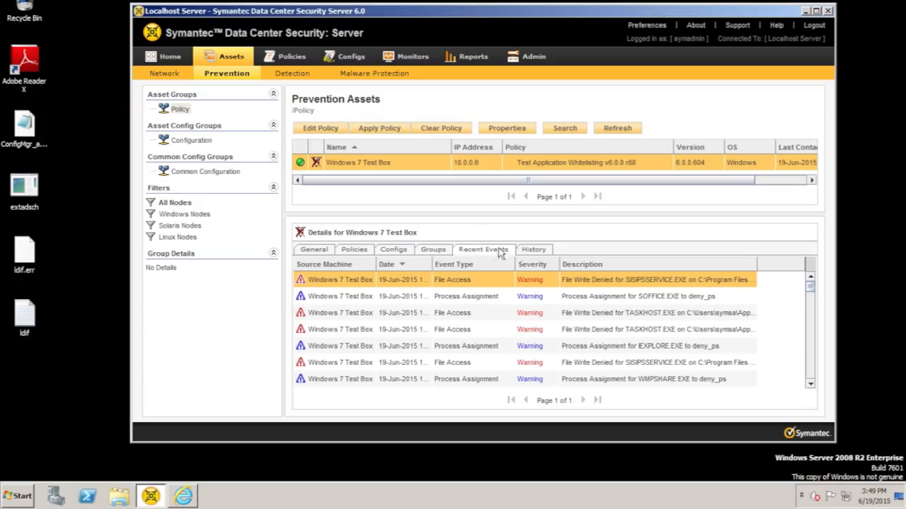
- Back in the Symantec console, refresh the prevention assets and examine the Windows 7 Test Box's recent process assignment events, including SOFFICE.BIN
{"action": "left_click", "coordinate": [609, 129]}
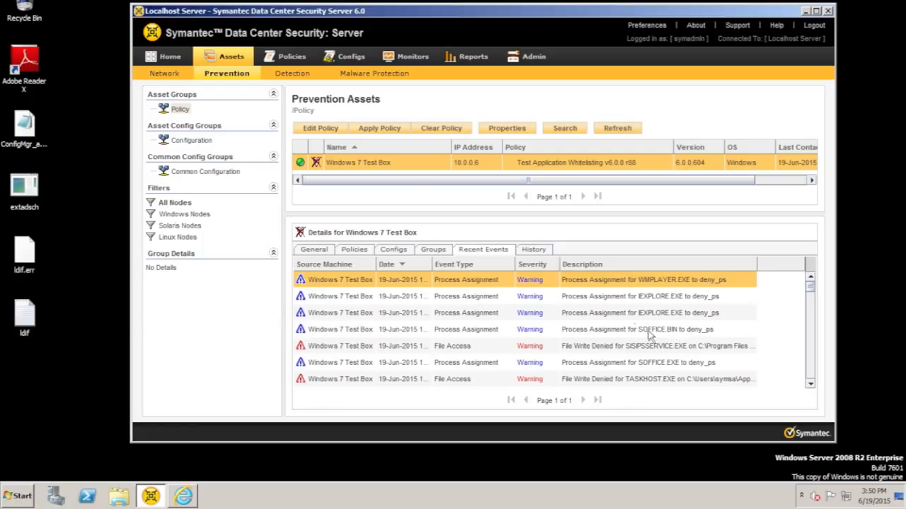
{"action": "right_click", "coordinate": [397, 165]}
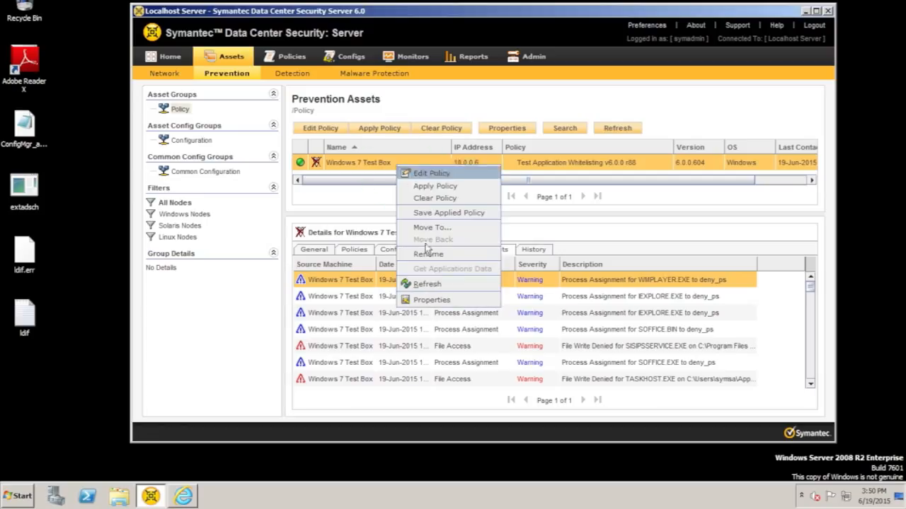
{"action": "right_click", "coordinate": [366, 163]}
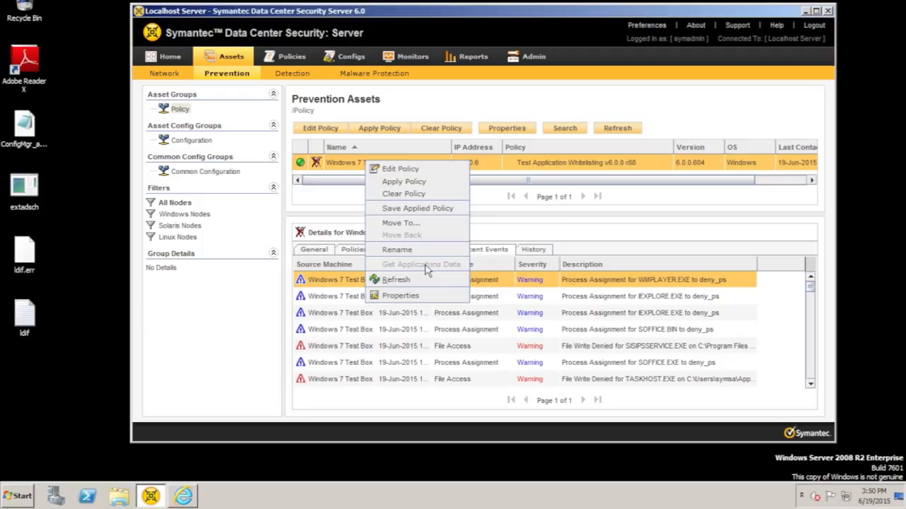
{"action": "left_click", "coordinate": [648, 318]}
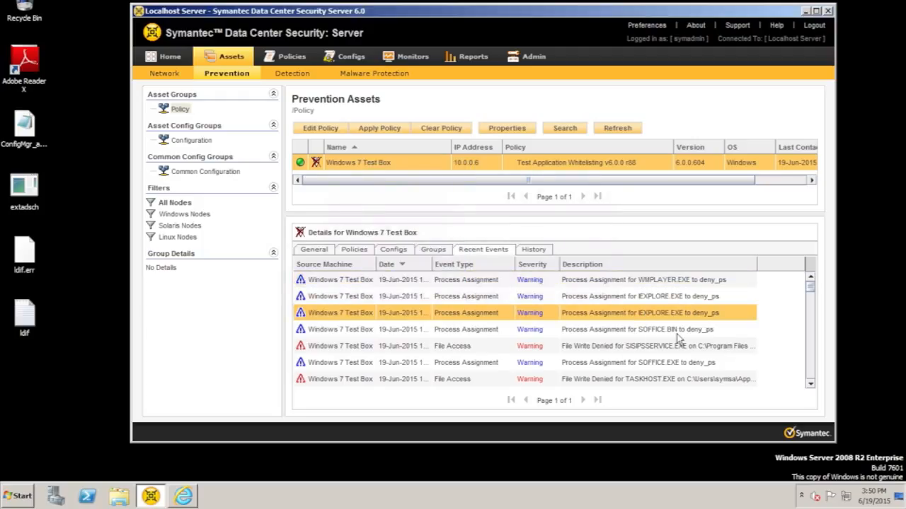
{"action": "left_click", "coordinate": [660, 336]}
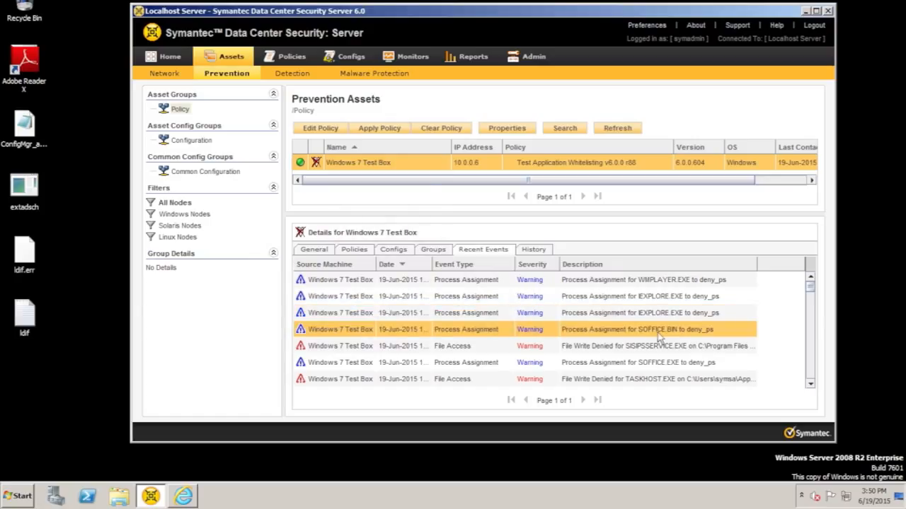
- Enable prevention in the Test Application Whitelisting policy, submit the change with the default description, and close the policy editor
{"action": "left_click", "coordinate": [294, 59]}
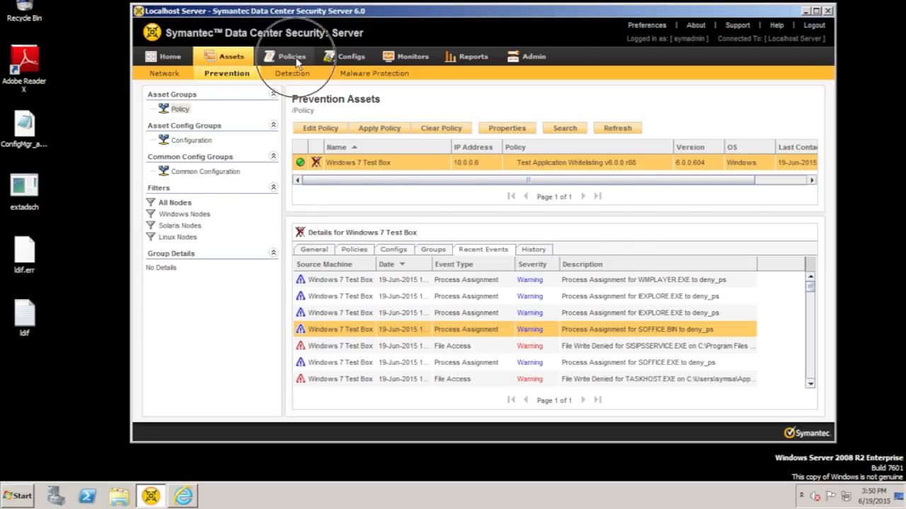
{"action": "double_click", "coordinate": [379, 363]}
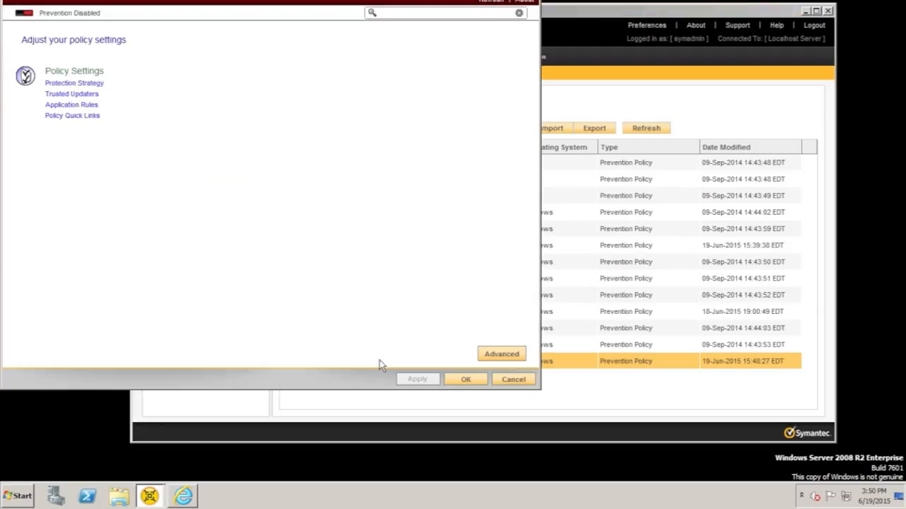
{"action": "left_click", "coordinate": [27, 18]}
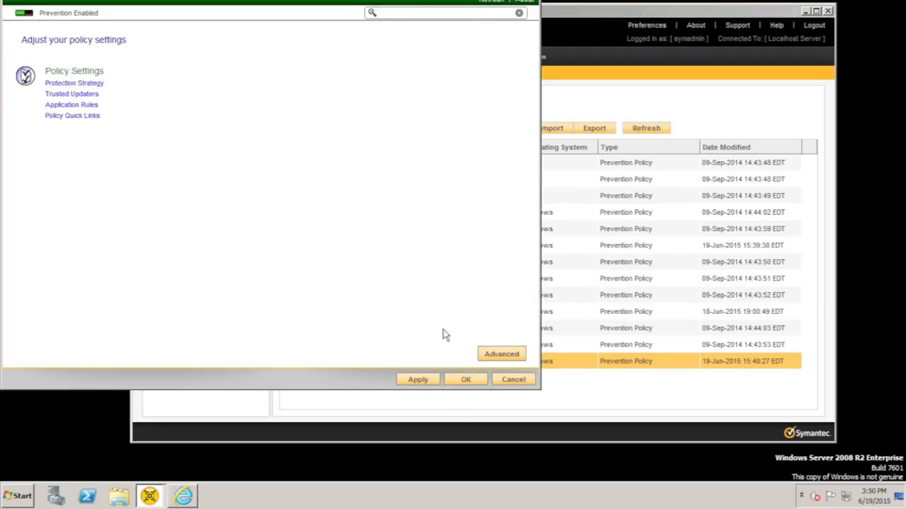
{"action": "left_click", "coordinate": [425, 380]}
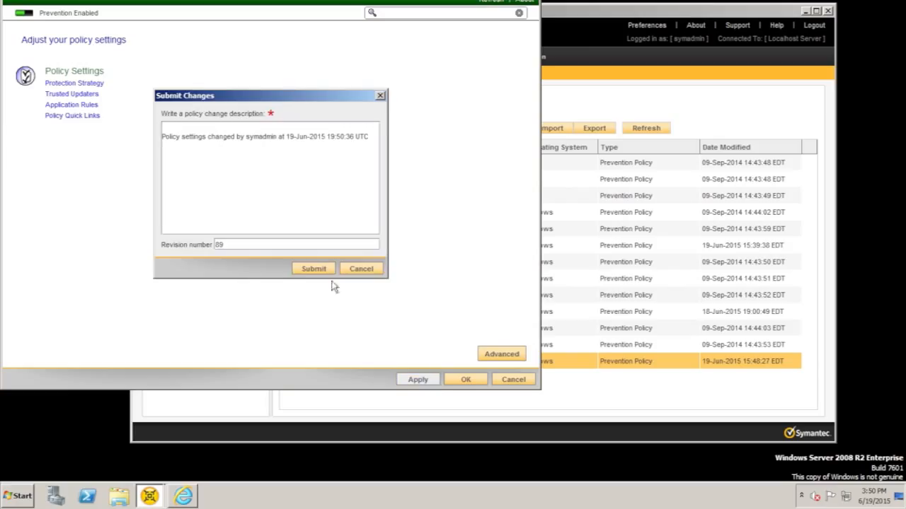
{"action": "left_click", "coordinate": [303, 269]}
{"action": "left_click", "coordinate": [467, 380]}
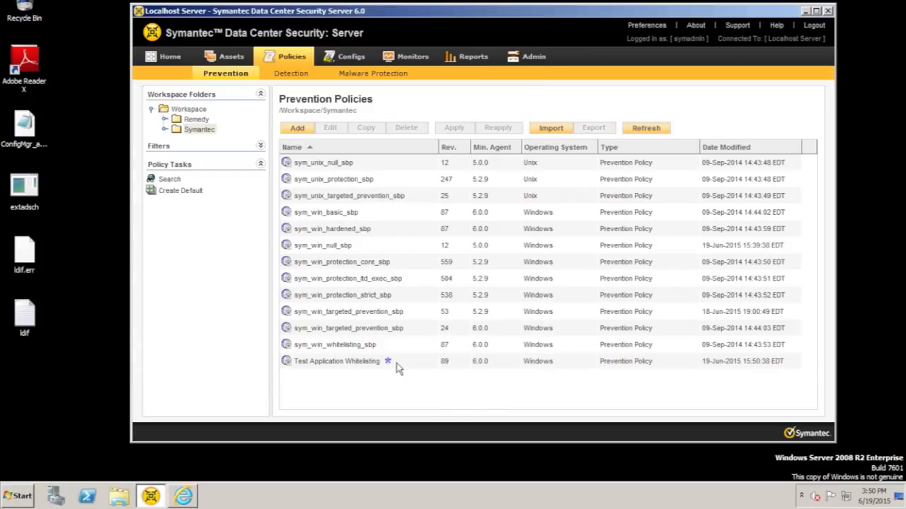
- Reapply the Test Application Whitelisting policy to the Windows 7 Test Box and refresh its status in the prevention assets
{"action": "right_click", "coordinate": [354, 363]}
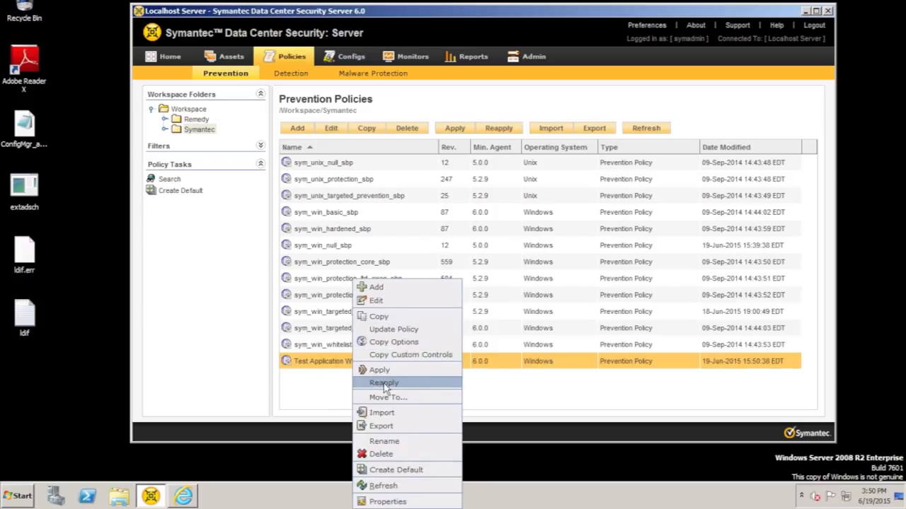
{"action": "left_click", "coordinate": [385, 383]}
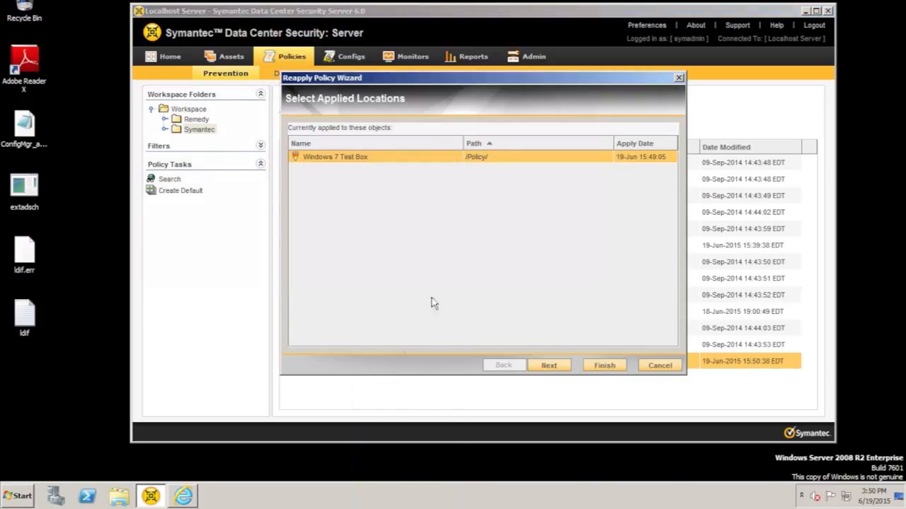
{"action": "left_click", "coordinate": [609, 368]}
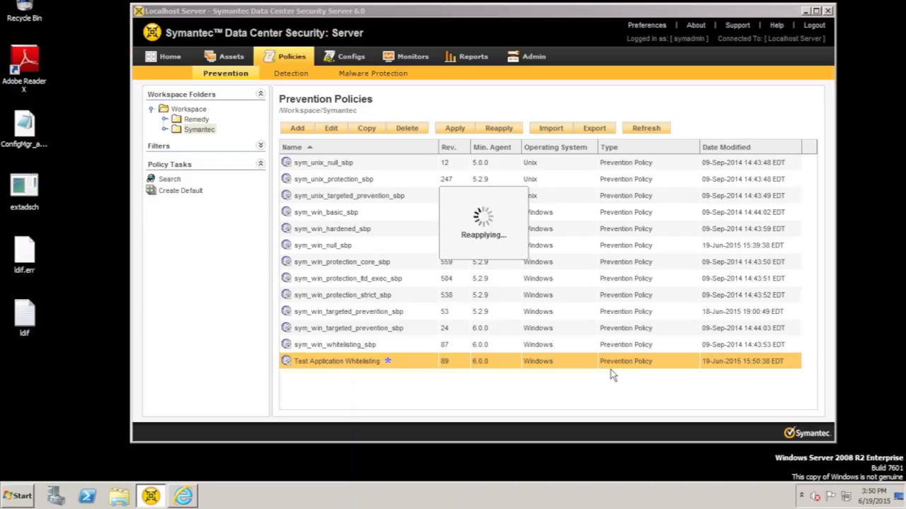
{"action": "left_click", "coordinate": [229, 57]}
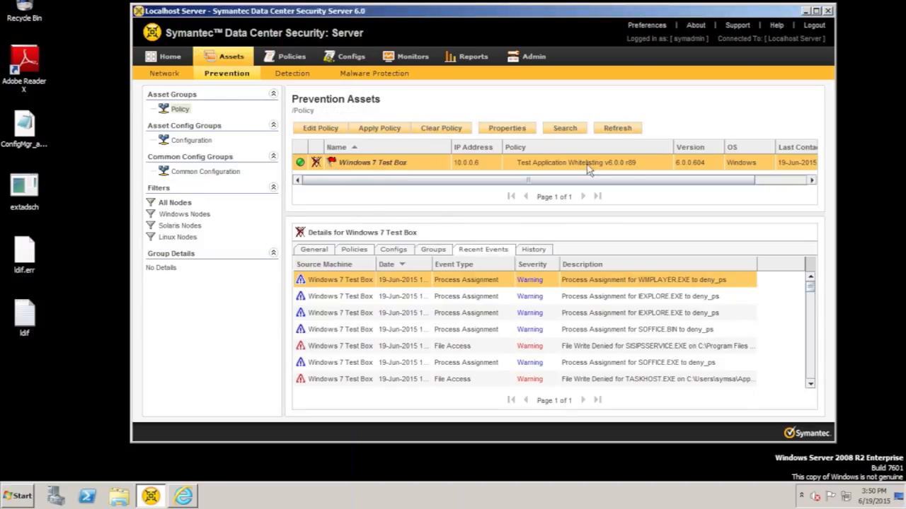
{"action": "left_click", "coordinate": [617, 130]}
{"action": "left_click", "coordinate": [623, 131]}
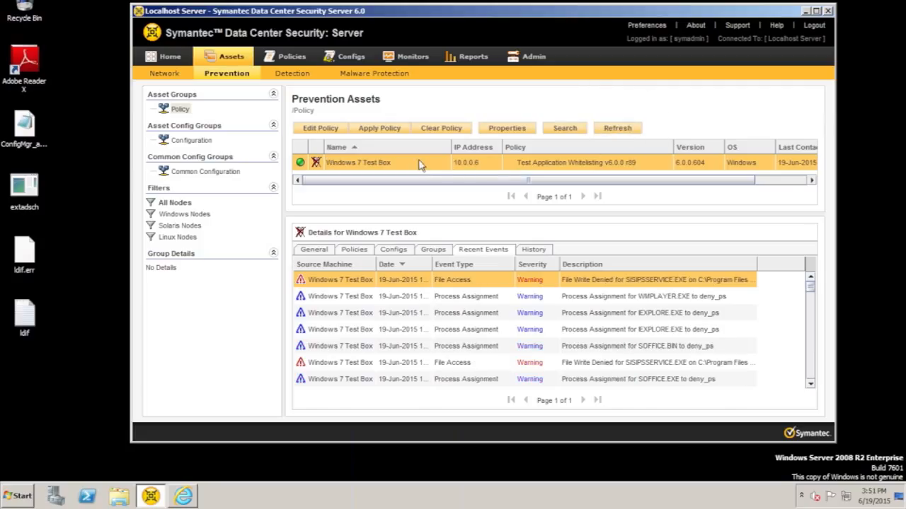
- Switch to the Windows 7 test machine and try launching Google Chrome, Windows Media Player, Internet Explorer and OpenOffice 4.1.1
{"action": "key", "text": "alt+Tab"}
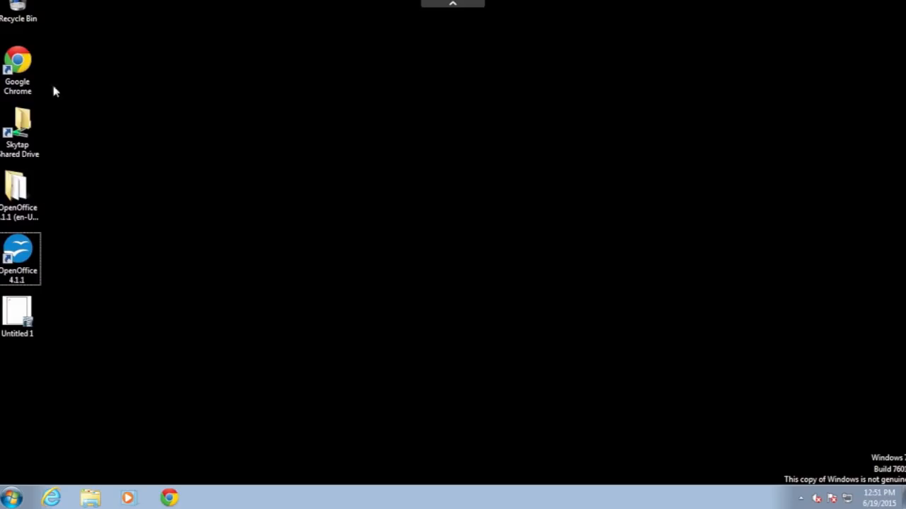
{"action": "left_click", "coordinate": [30, 65]}
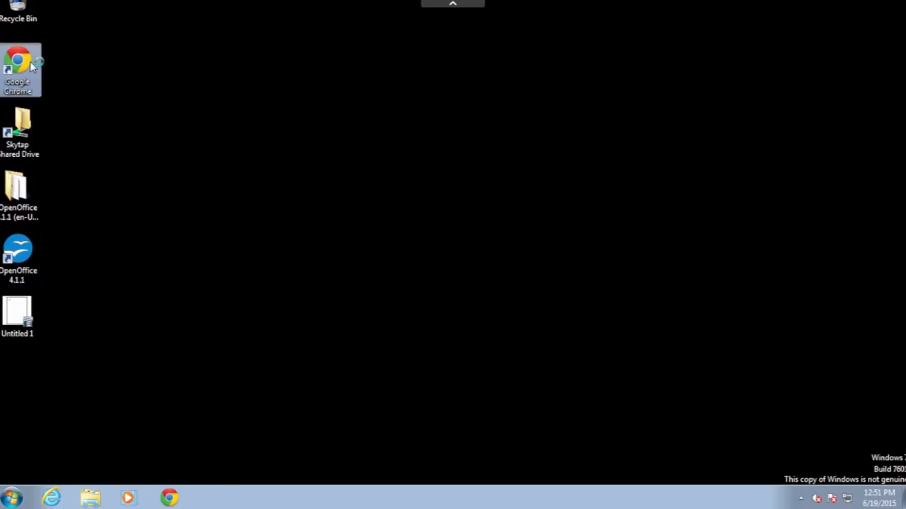
{"action": "key", "text": "Return"}
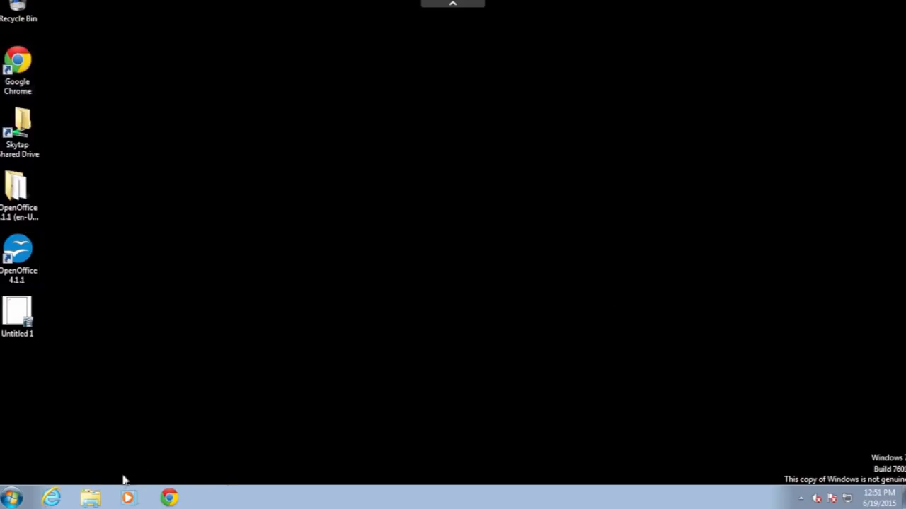
{"action": "left_click", "coordinate": [127, 498]}
{"action": "key", "text": "Return"}
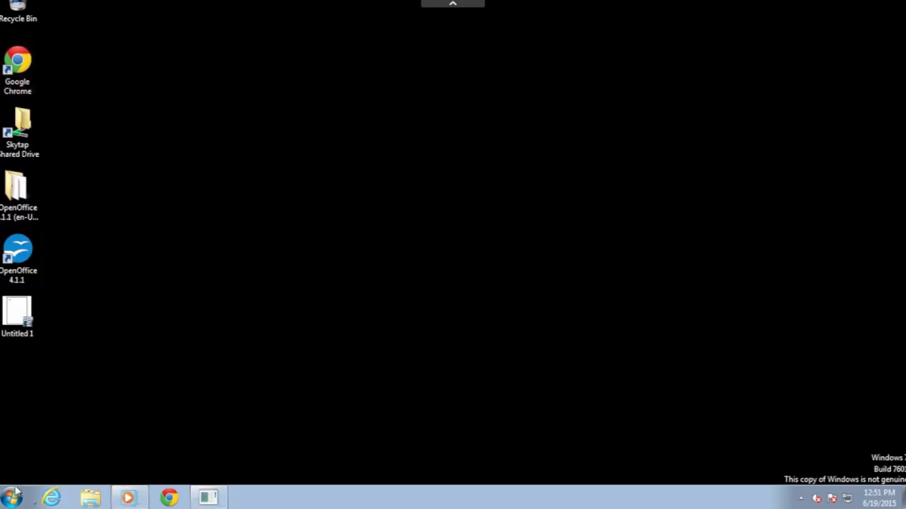
{"action": "left_click", "coordinate": [51, 498]}
{"action": "key", "text": "Return"}
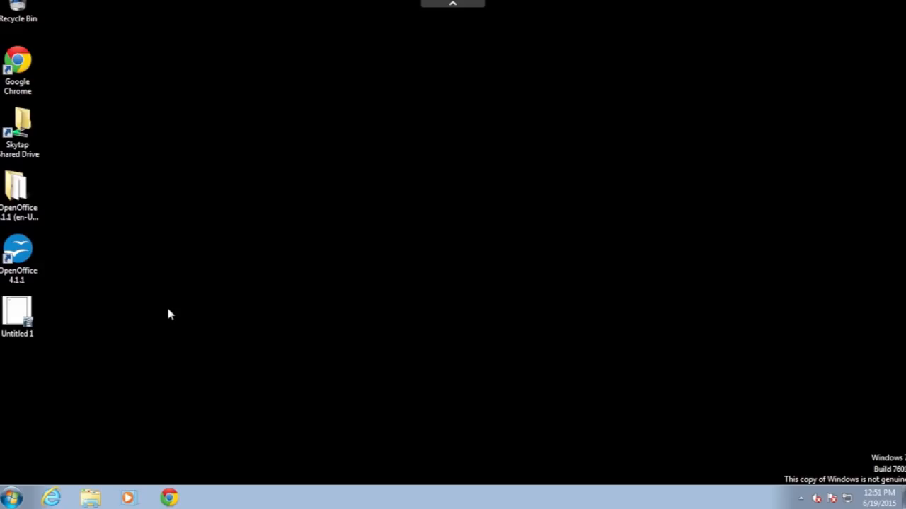
{"action": "double_click", "coordinate": [17, 253]}
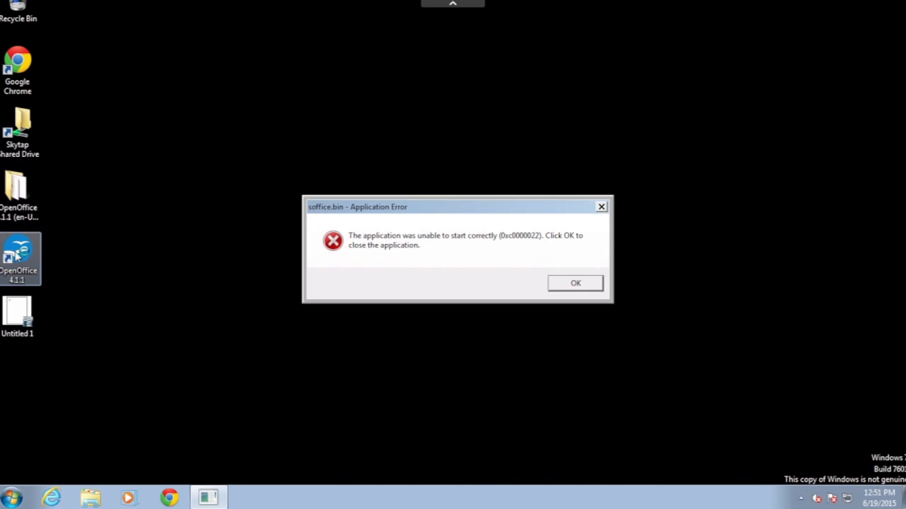
- Dismiss the soffice.bin error, return to the Symantec console, and start whitelisting SOFFICE.BIN from its denied event in the Test Application Whitelisting policy
{"action": "left_click", "coordinate": [572, 285]}
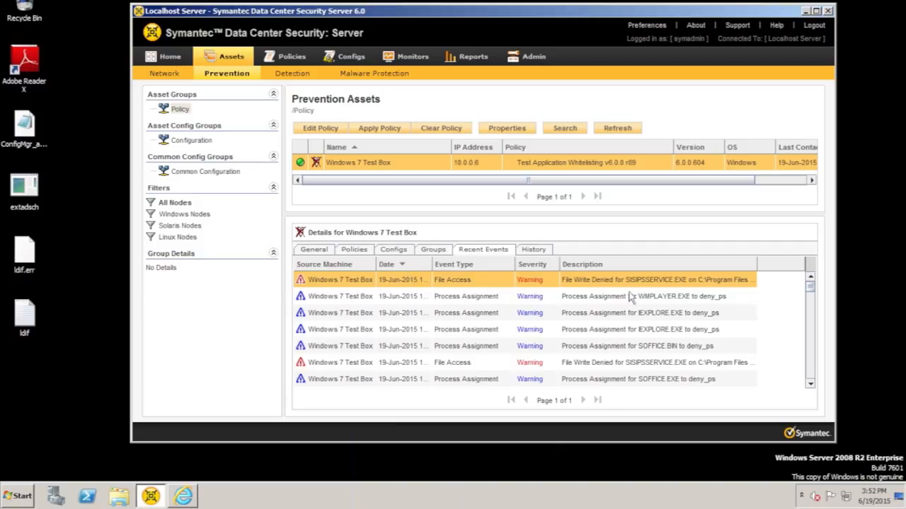
{"action": "left_click", "coordinate": [653, 346]}
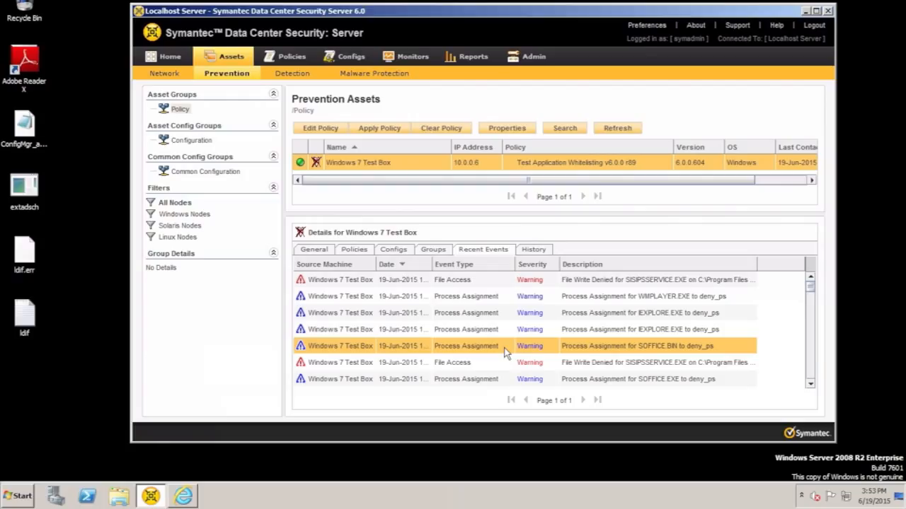
{"action": "right_click", "coordinate": [599, 347]}
{"action": "mouse_move", "coordinate": [610, 352]}
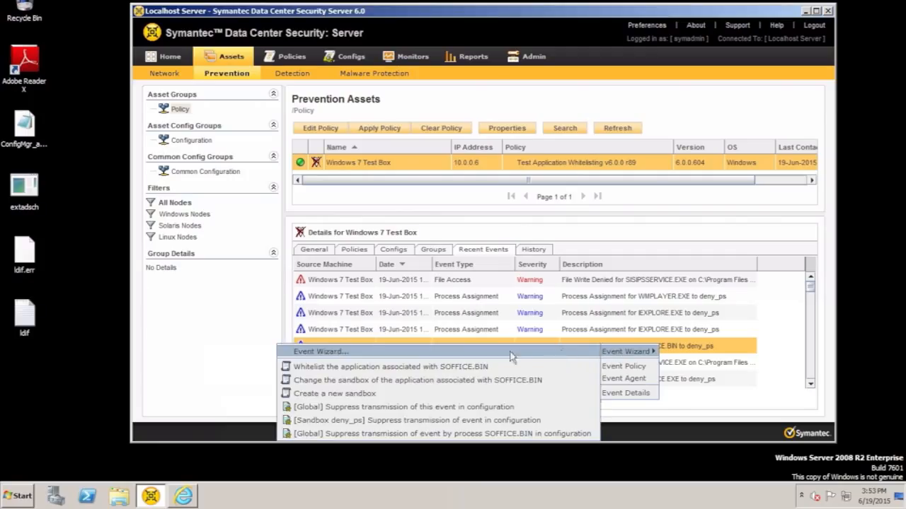
{"action": "left_click", "coordinate": [451, 368]}
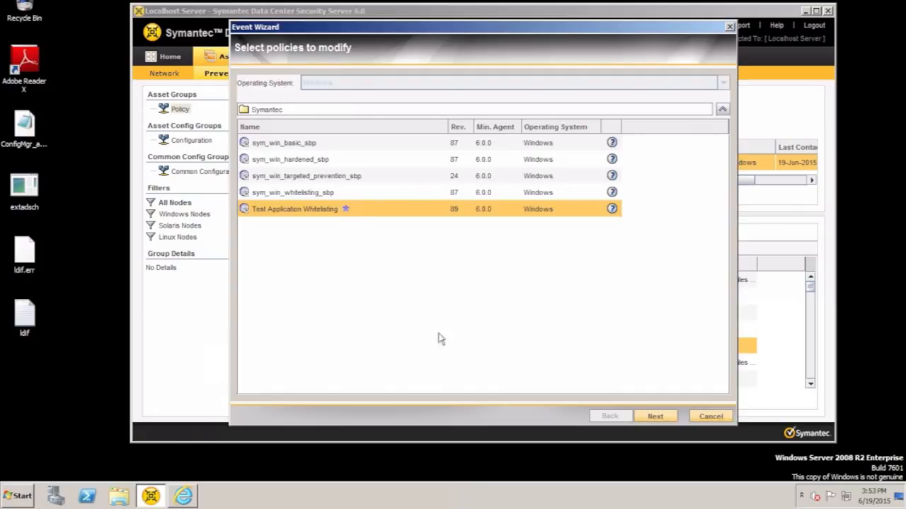
{"action": "left_click", "coordinate": [663, 418]}
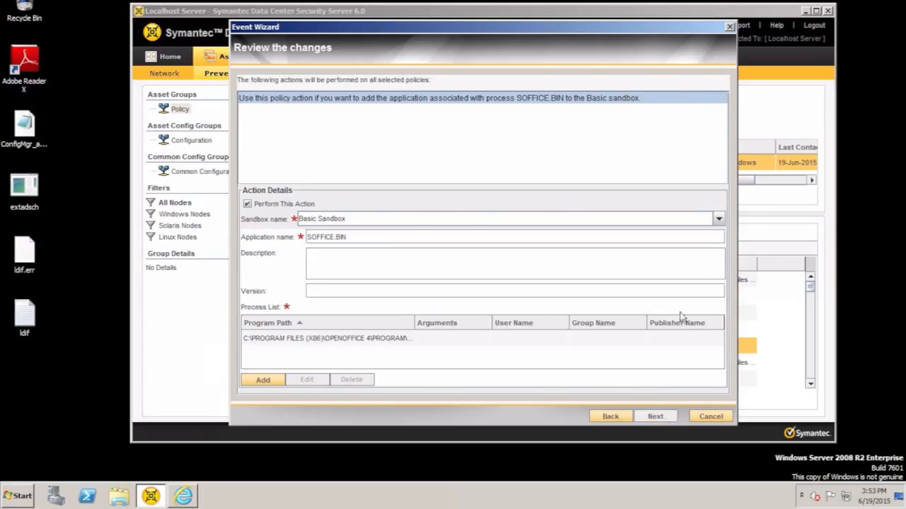
- Assign SOFFICE.BIN to the Fully Open Sandbox with Self Protection Enabled, check its full program path, and continue to applying the changes
{"action": "left_click", "coordinate": [718, 220]}
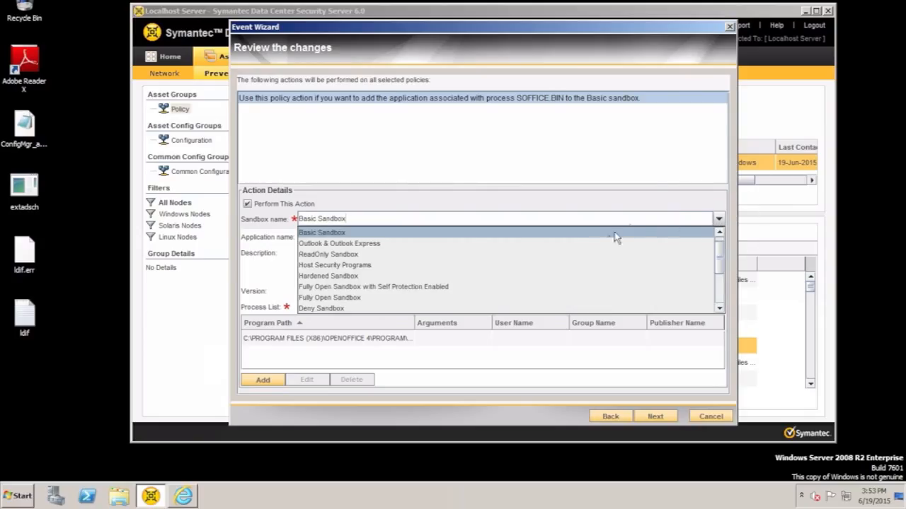
{"action": "left_click", "coordinate": [400, 288]}
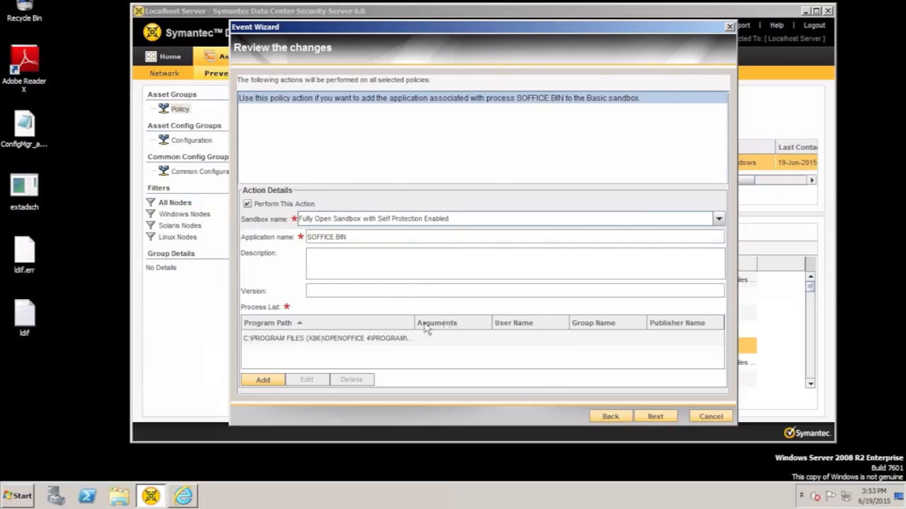
{"action": "left_click_drag", "start_coordinate": [415, 323], "coordinate": [516, 321]}
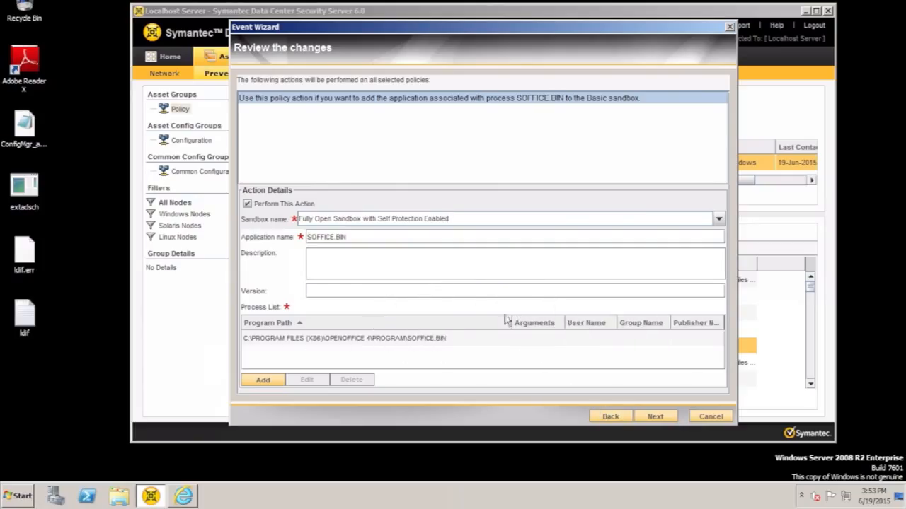
{"action": "left_click", "coordinate": [658, 416]}
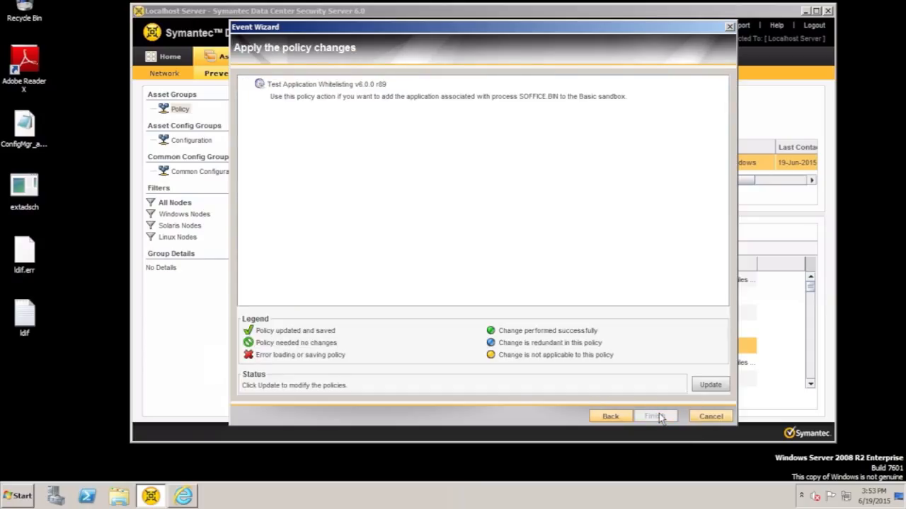
- Update the Test Application Whitelisting policy, submit the change with the default description, and finish the Event Wizard
{"action": "left_click", "coordinate": [709, 385]}
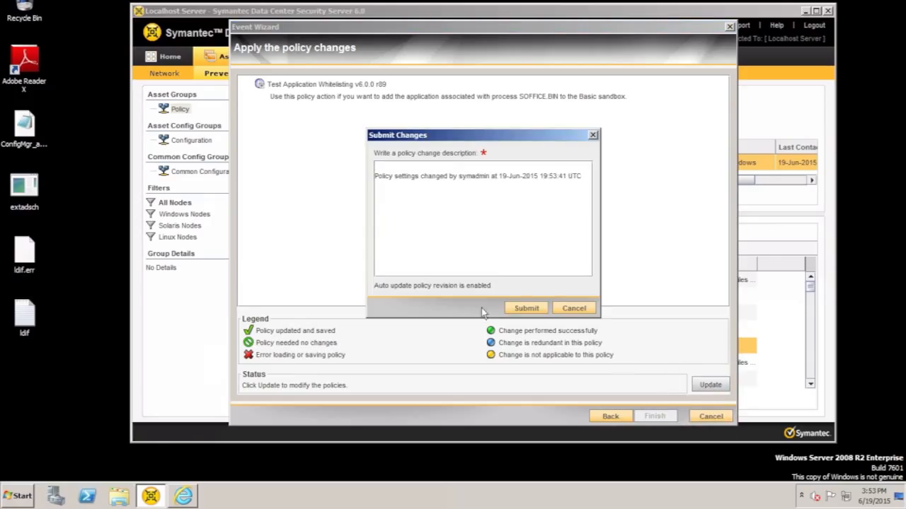
{"action": "left_click", "coordinate": [526, 307]}
{"action": "left_click", "coordinate": [656, 418]}
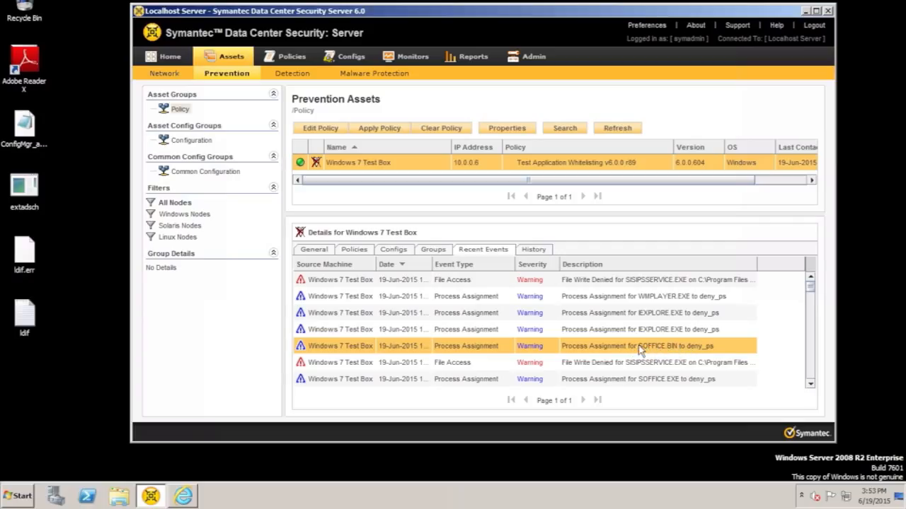
- Examine the SOFFICE.BIN entry in the Test Application Whitelisting policy's application rules, and close the policy without changes
{"action": "left_click", "coordinate": [290, 57]}
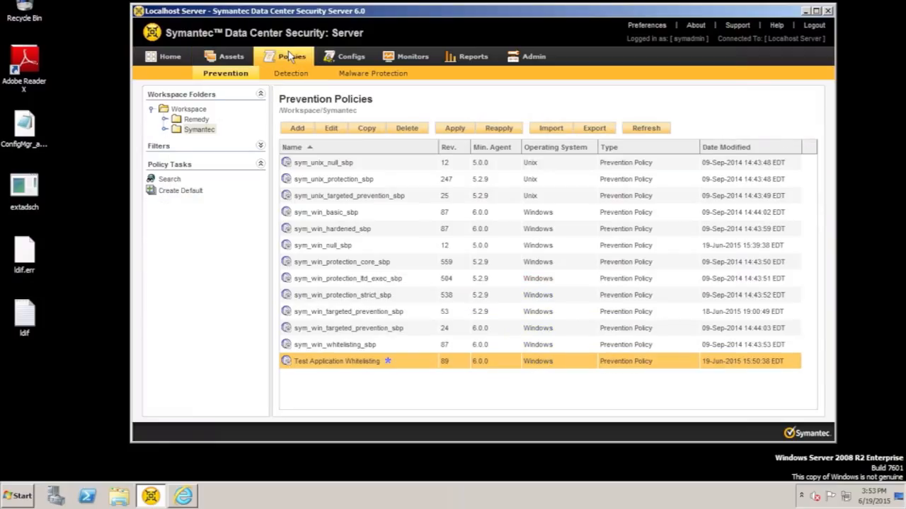
{"action": "double_click", "coordinate": [339, 361]}
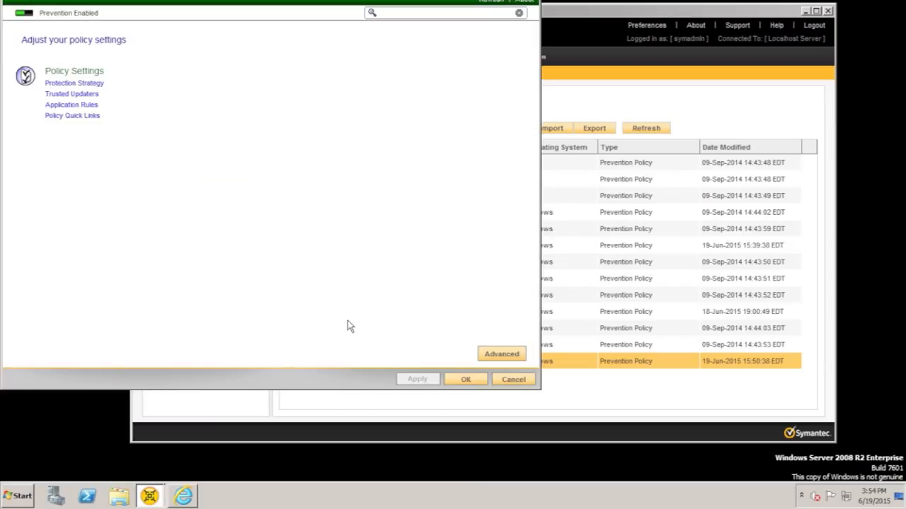
{"action": "left_click", "coordinate": [68, 106]}
{"action": "left_click", "coordinate": [47, 100]}
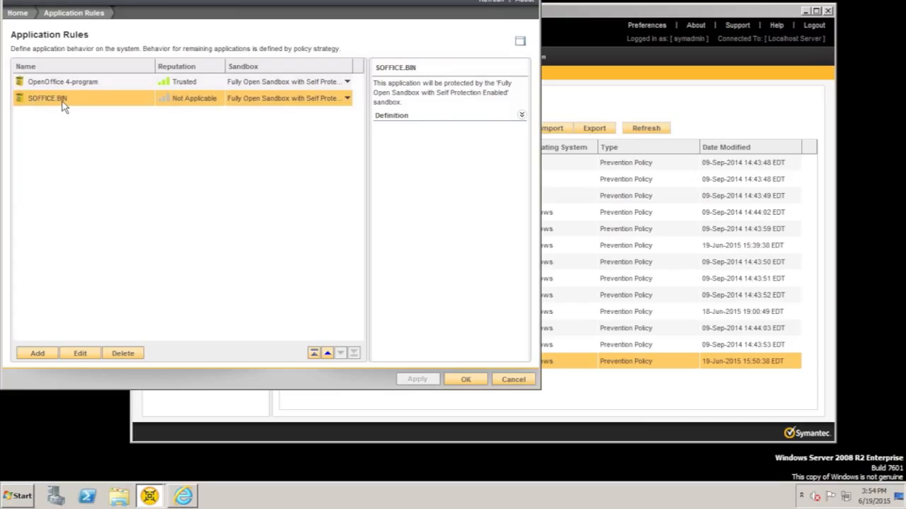
{"action": "left_click", "coordinate": [508, 379]}
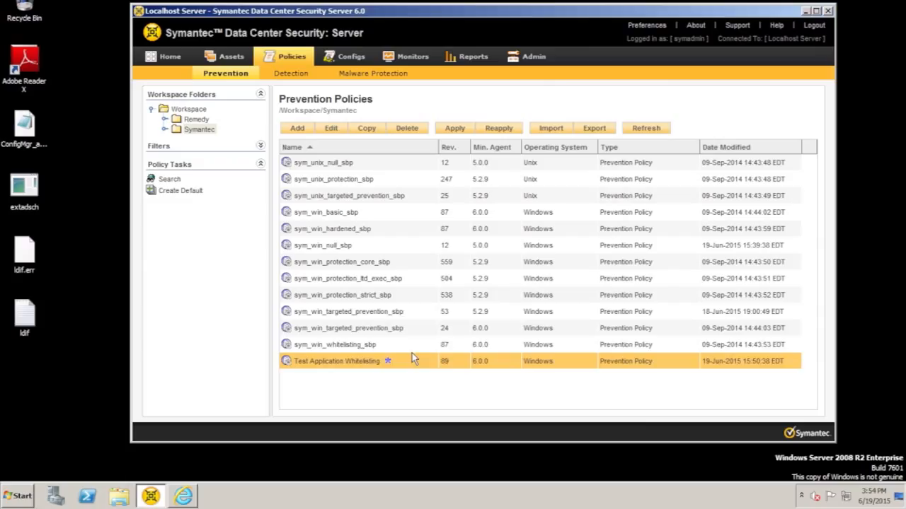
- Reapply the Test Application Whitelisting policy to the Windows 7 Test Box and refresh the prevention assets
{"action": "key", "text": "Up"}
{"action": "left_click", "coordinate": [384, 362]}
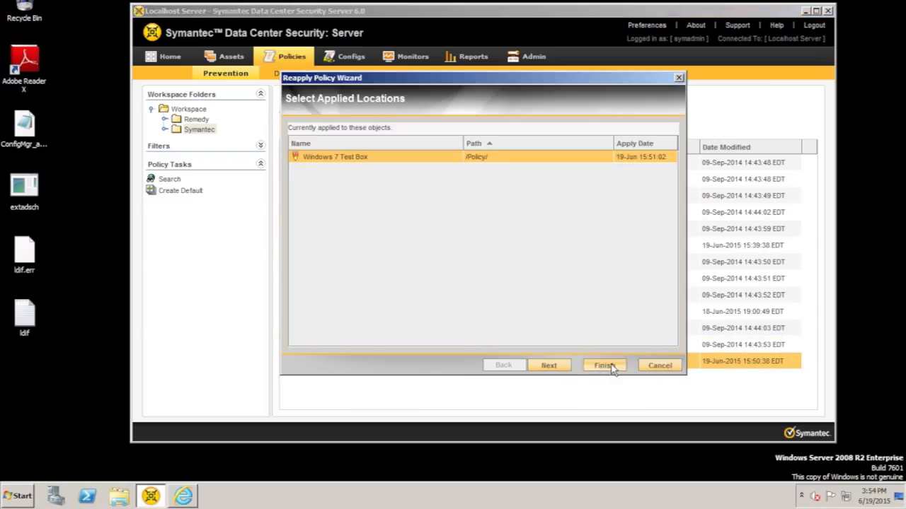
{"action": "left_click", "coordinate": [611, 365]}
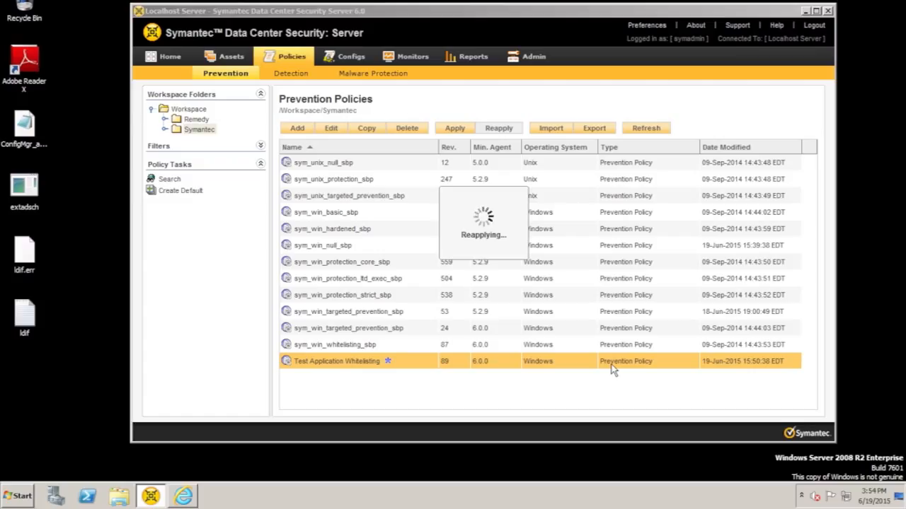
{"action": "left_click", "coordinate": [225, 62]}
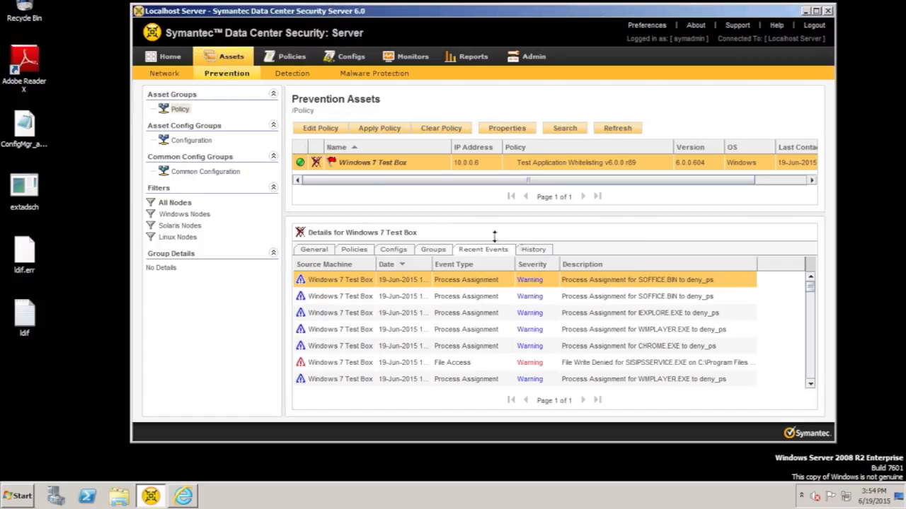
{"action": "left_click", "coordinate": [620, 132]}
{"action": "left_click", "coordinate": [616, 129]}
{"action": "left_click", "coordinate": [614, 128]}
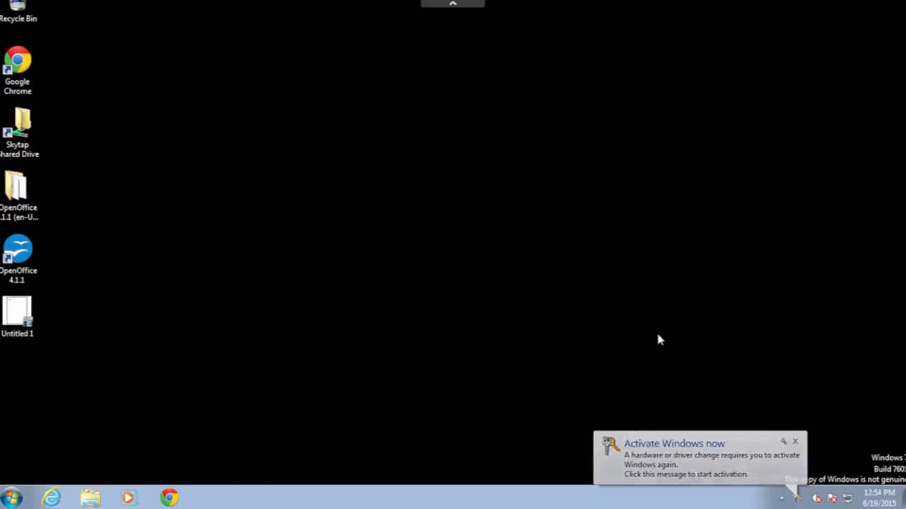
- On the Windows 7 test machine, launch OpenOffice 4.1.1 and enter "Fdsjkldsfjklfsda;" in a new text document
{"action": "left_click", "coordinate": [794, 442]}
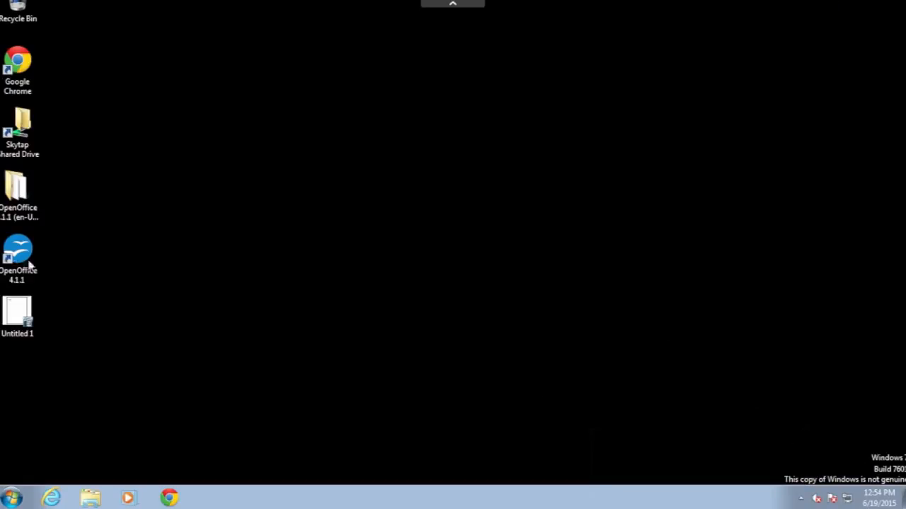
{"action": "left_click", "coordinate": [16, 256]}
{"action": "double_click", "coordinate": [15, 256]}
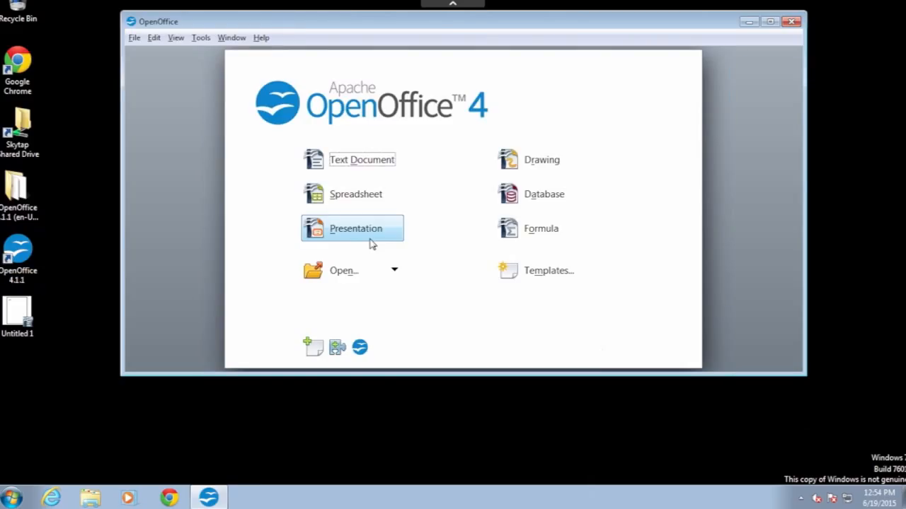
{"action": "left_click", "coordinate": [344, 158]}
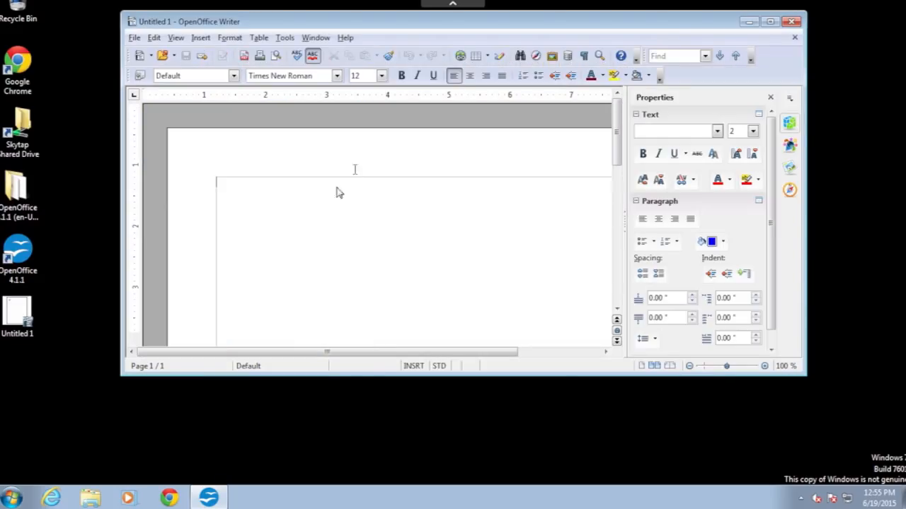
{"action": "type", "text": "dsjkldsfjklfsda"}
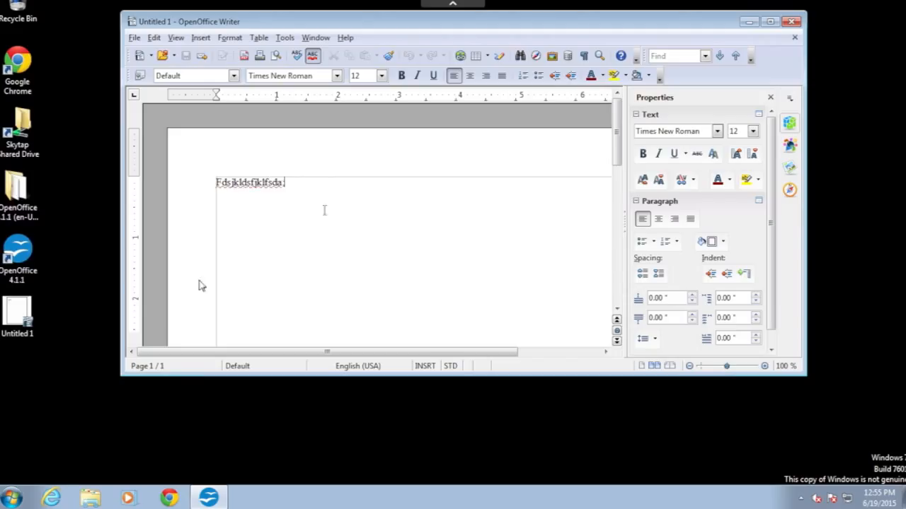
- Try launching Internet Explorer, Google Chrome and Windows Media Player, dismissing any application errors
{"action": "left_click", "coordinate": [51, 498]}
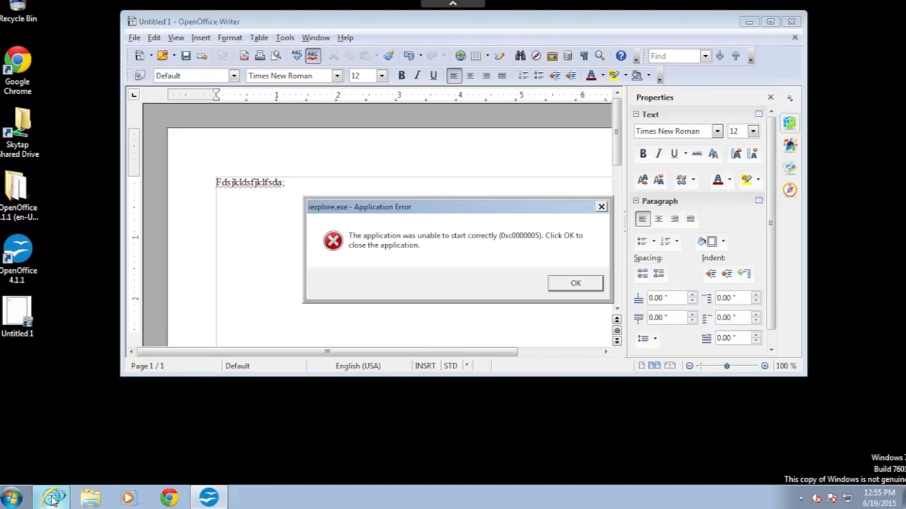
{"action": "left_click", "coordinate": [168, 499]}
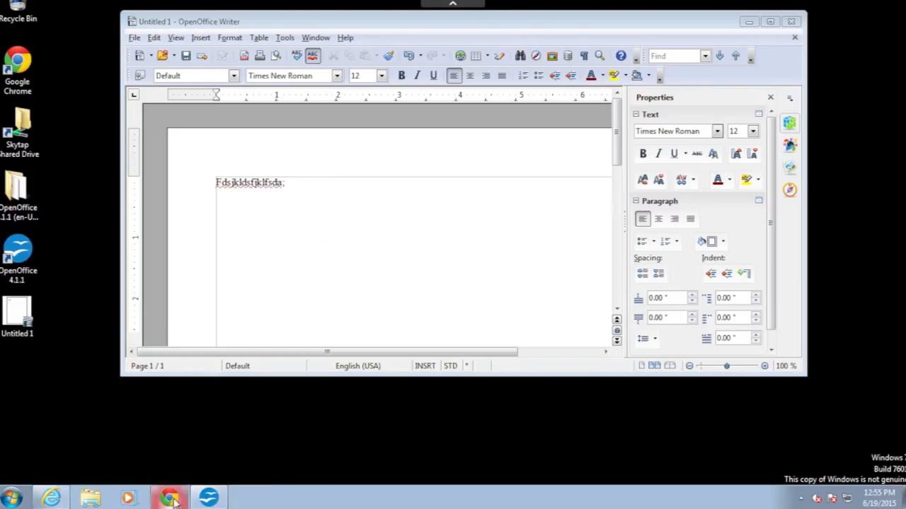
{"action": "left_click", "coordinate": [127, 499]}
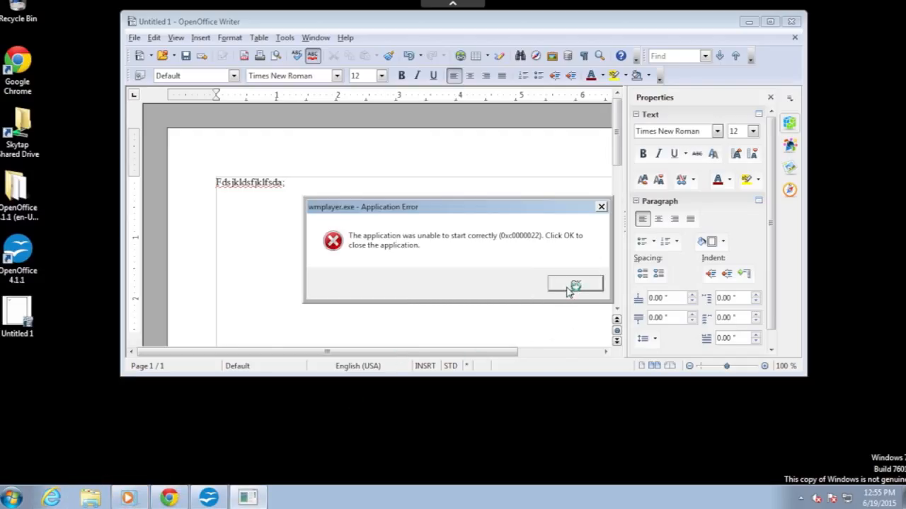
{"action": "left_click", "coordinate": [572, 286]}
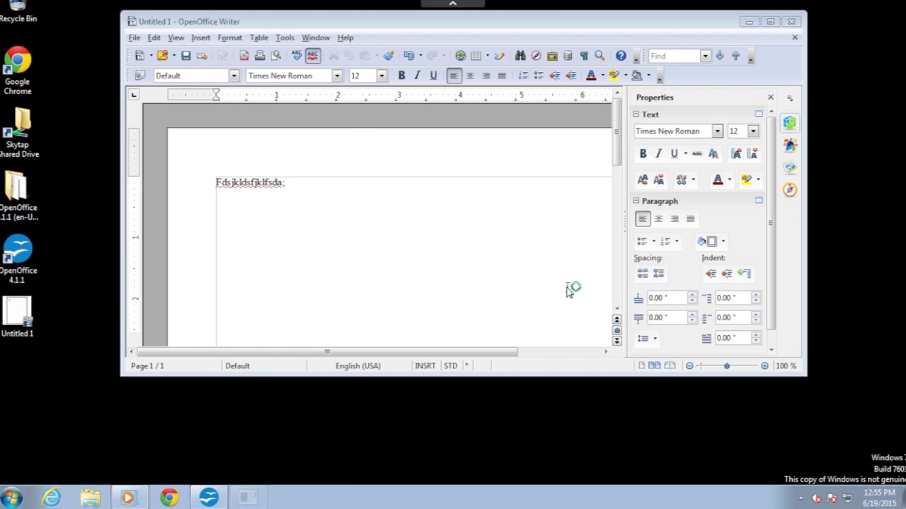